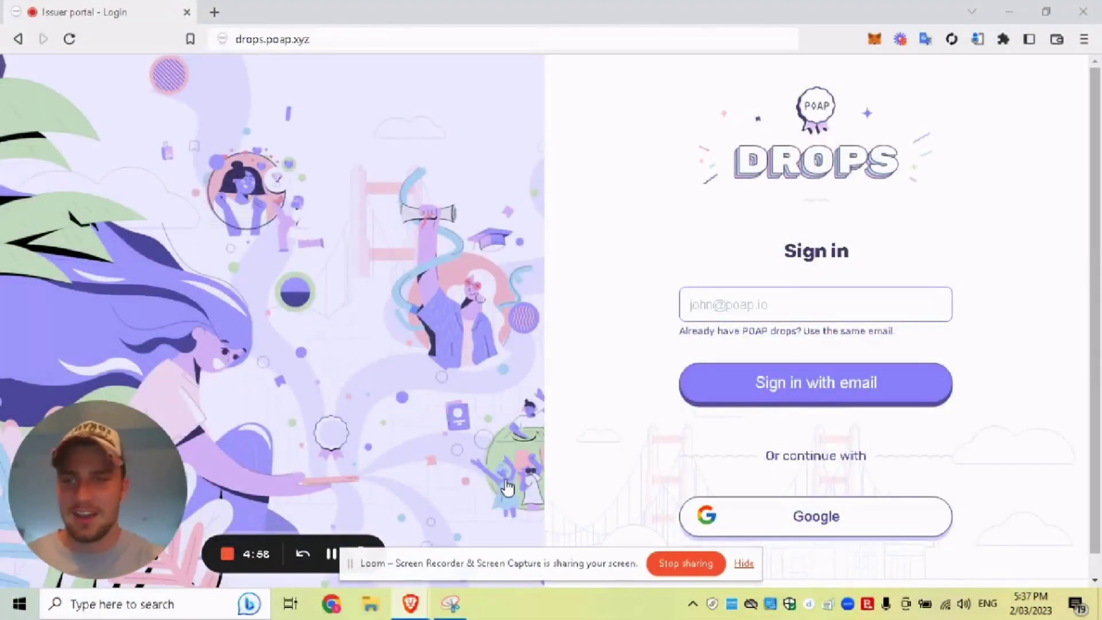
# - Sign in with email and scroll through the 67 drop cards on Your Drops
pyautogui.click(744, 564)
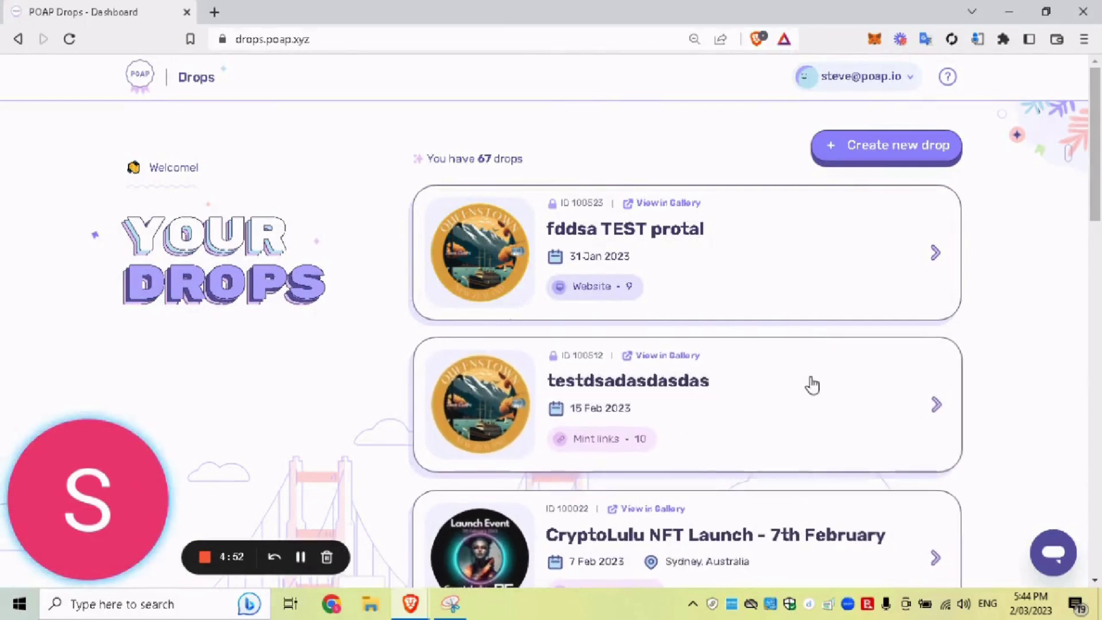
pyautogui.scroll(-3, 781, 417)
pyautogui.scroll(3, 780, 416)
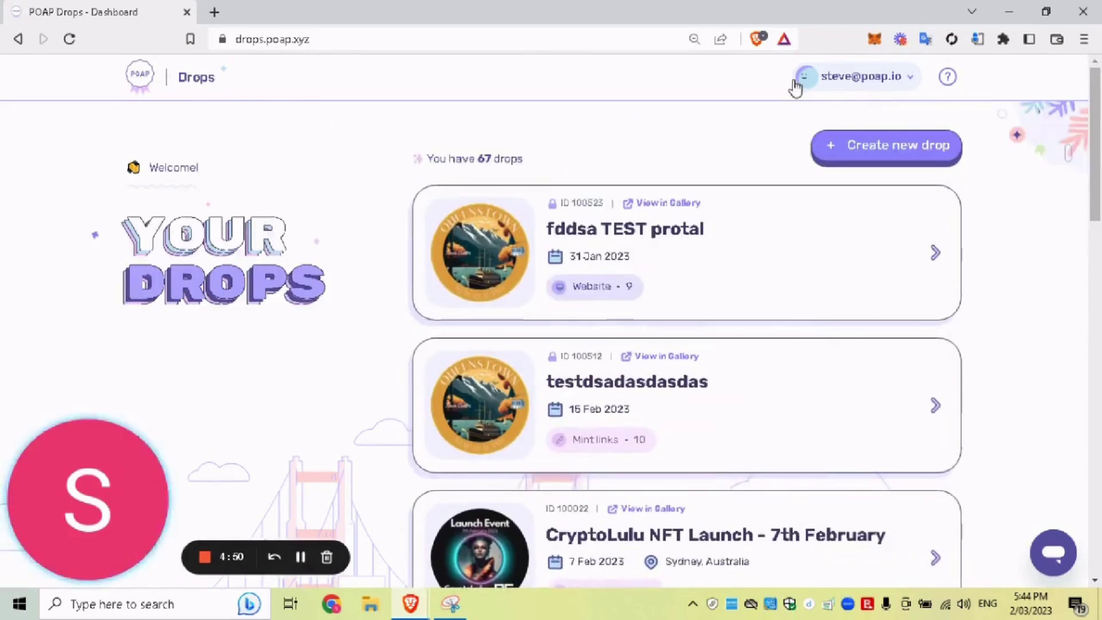
pyautogui.scroll(-3, 728, 235)
pyautogui.scroll(3, 728, 234)
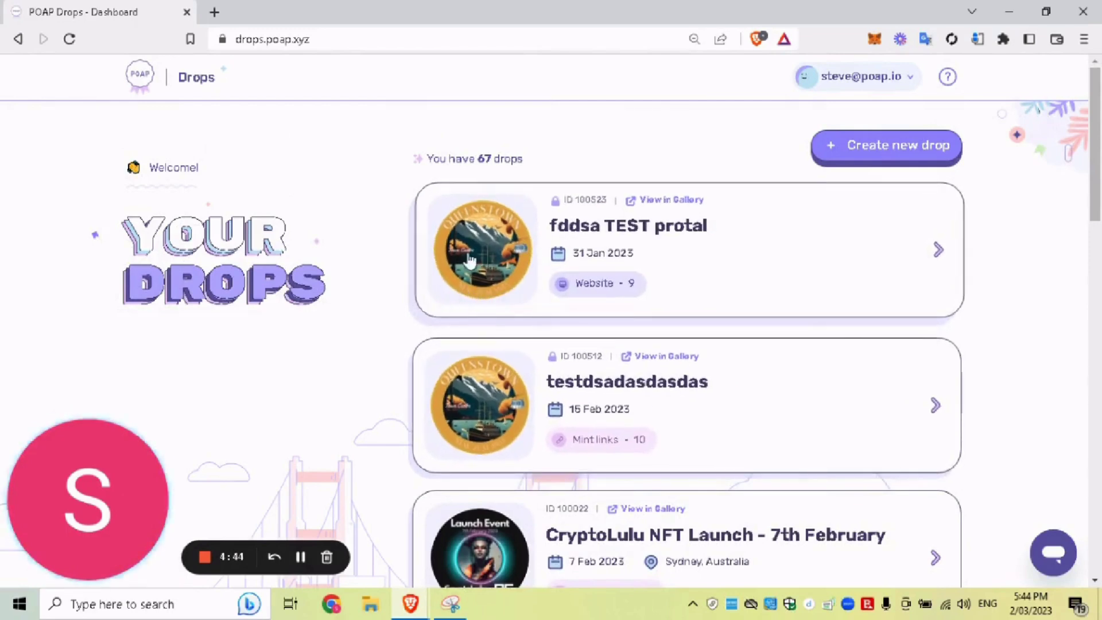
# - Start a new drop titled 'Test Title'
pyautogui.click(867, 155)
pyautogui.click(573, 212)
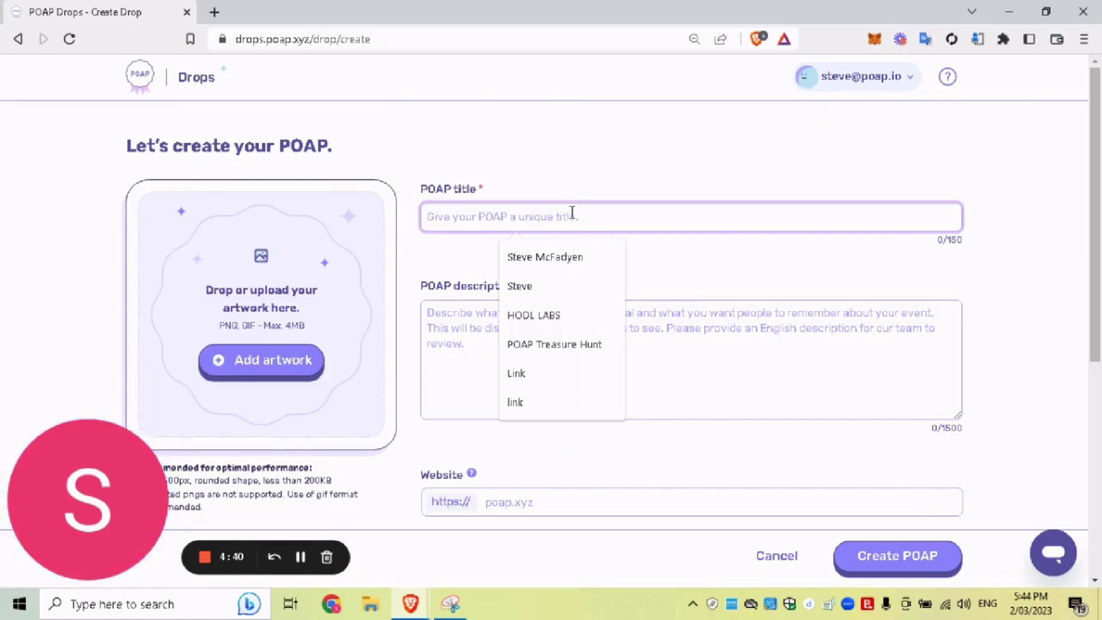
pyautogui.write('Test Title')
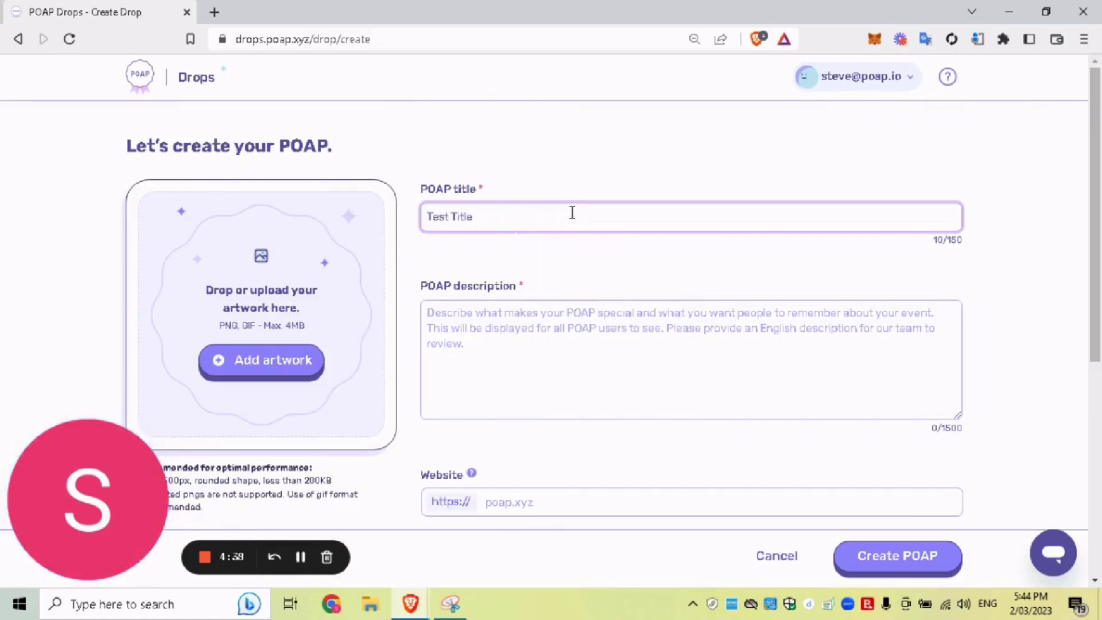
# - Look through the description, website and start date fields, leaving them empty
pyautogui.click(561, 352)
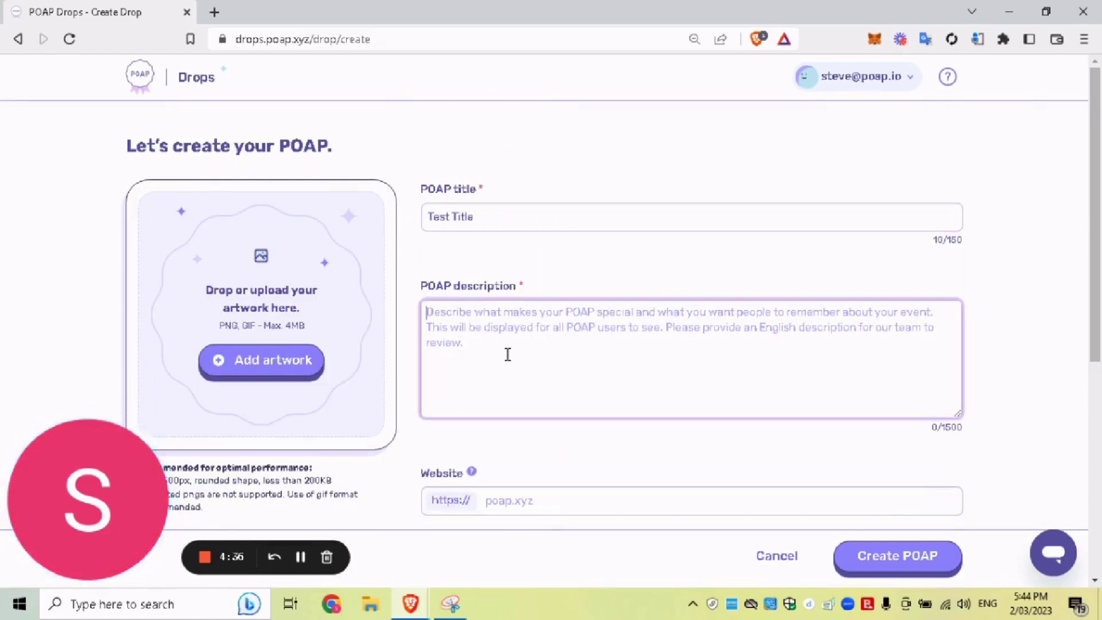
pyautogui.scroll(-1, 508, 354)
pyautogui.tripleClick(492, 163)
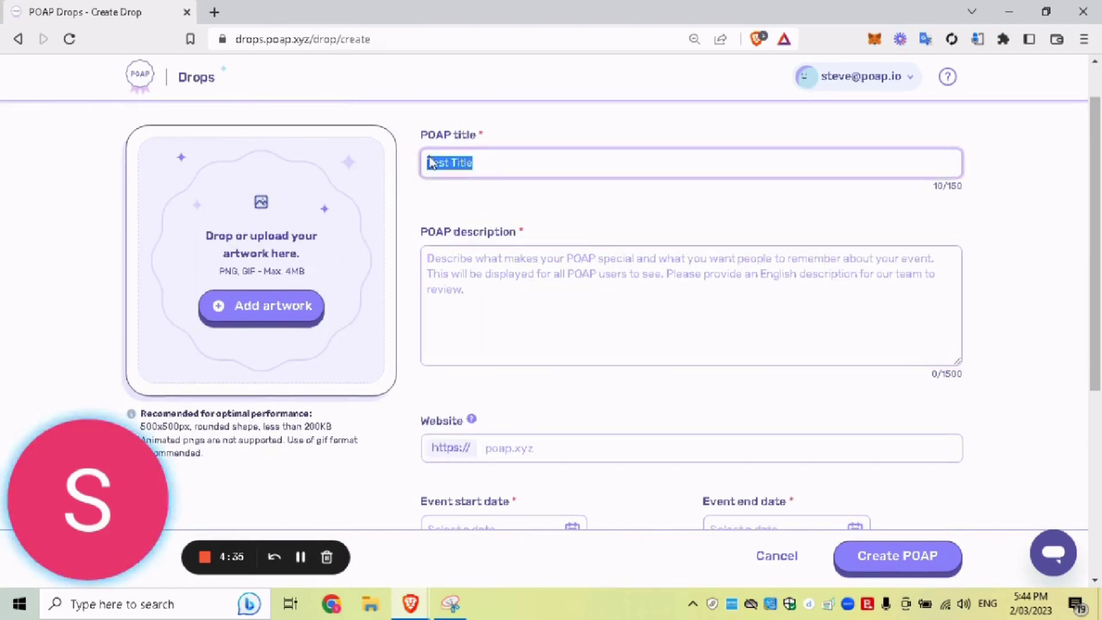
pyautogui.click(494, 163)
pyautogui.click(527, 273)
pyautogui.scroll(-1, 527, 276)
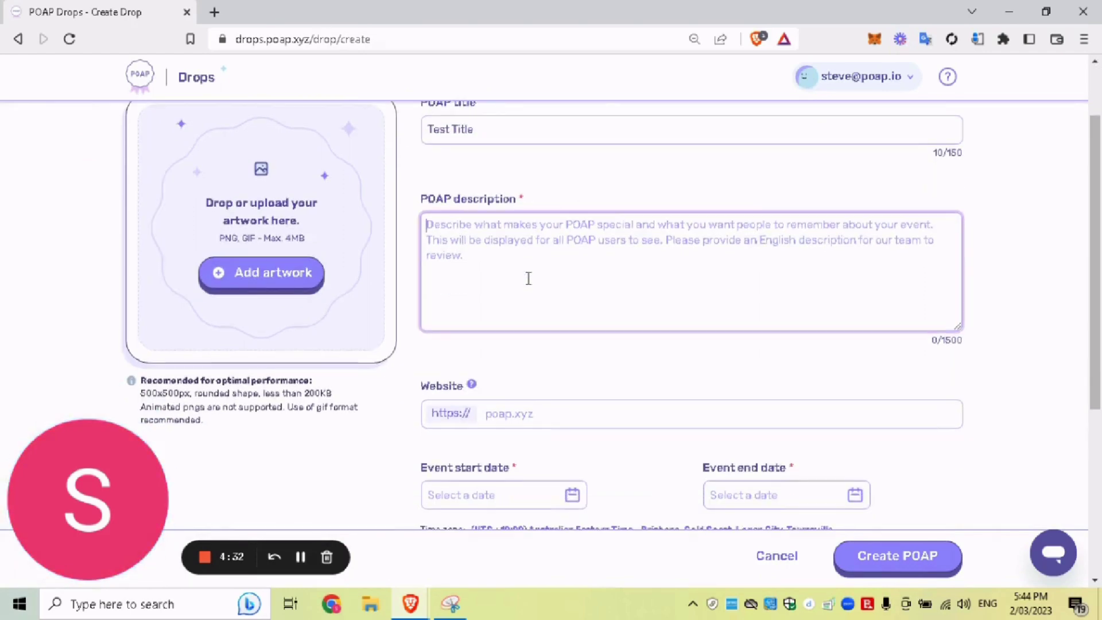
pyautogui.scroll(-3, 529, 278)
pyautogui.click(526, 276)
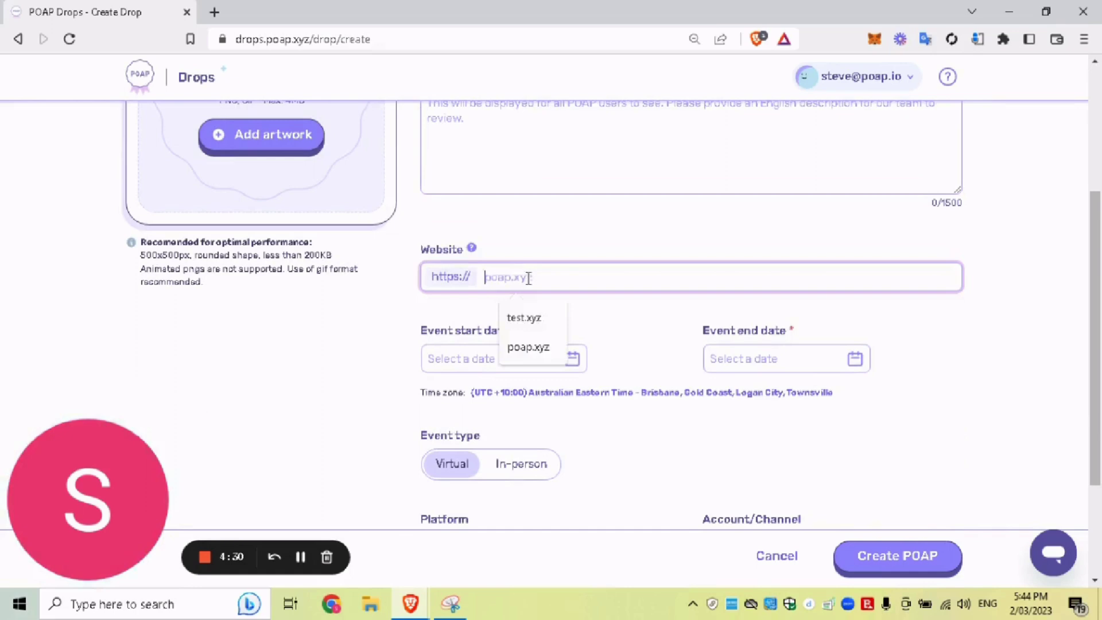
pyautogui.click(463, 361)
pyautogui.click(400, 385)
pyautogui.scroll(-3, 430, 372)
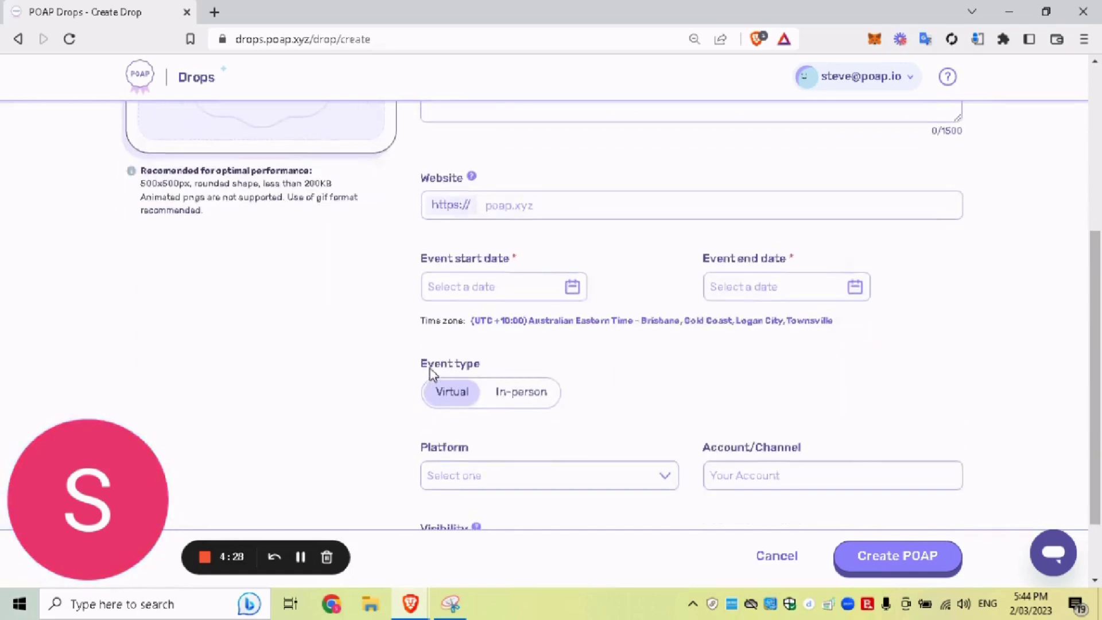
pyautogui.scroll(-1, 502, 362)
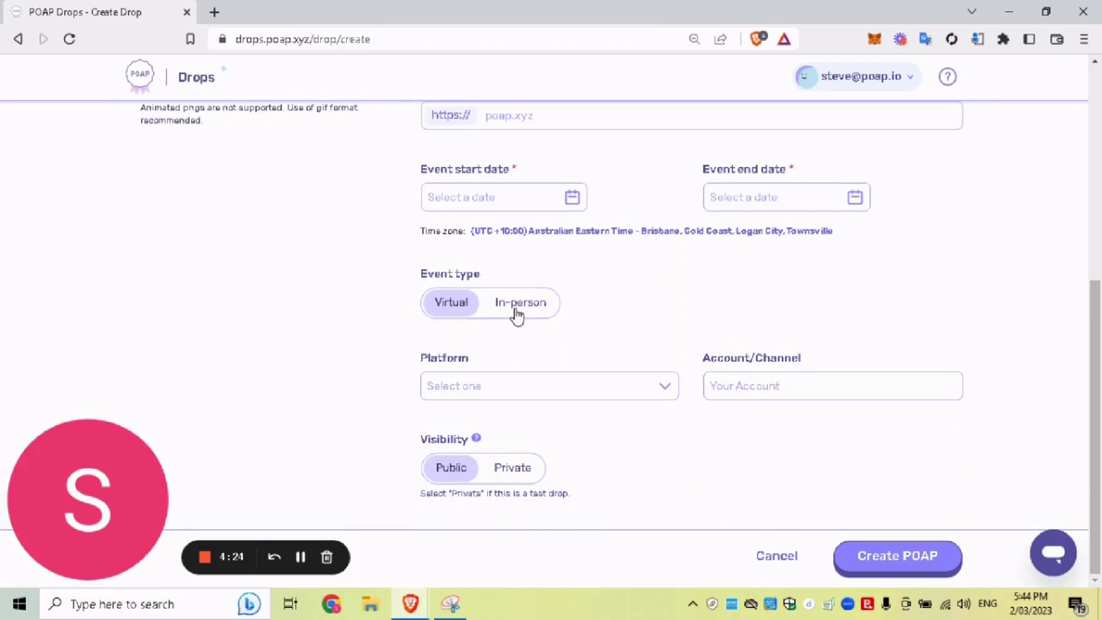
# - Try the In-person event type with City and Country, then return to Virtual with no platform
pyautogui.click(517, 310)
pyautogui.click(523, 386)
pyautogui.click(822, 386)
pyautogui.click(450, 302)
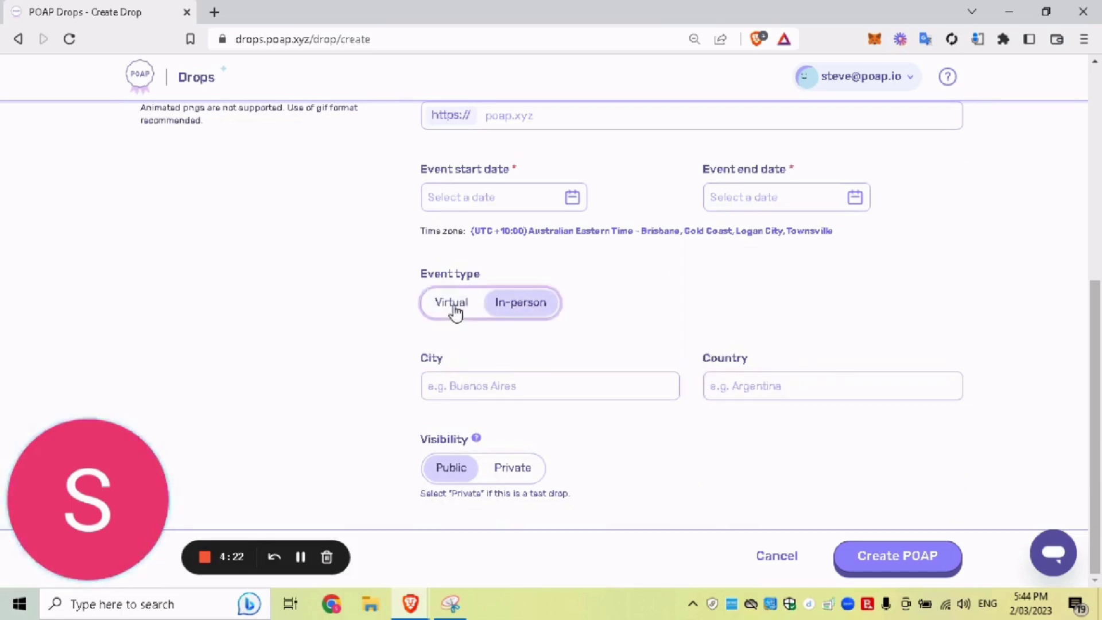
pyautogui.click(546, 386)
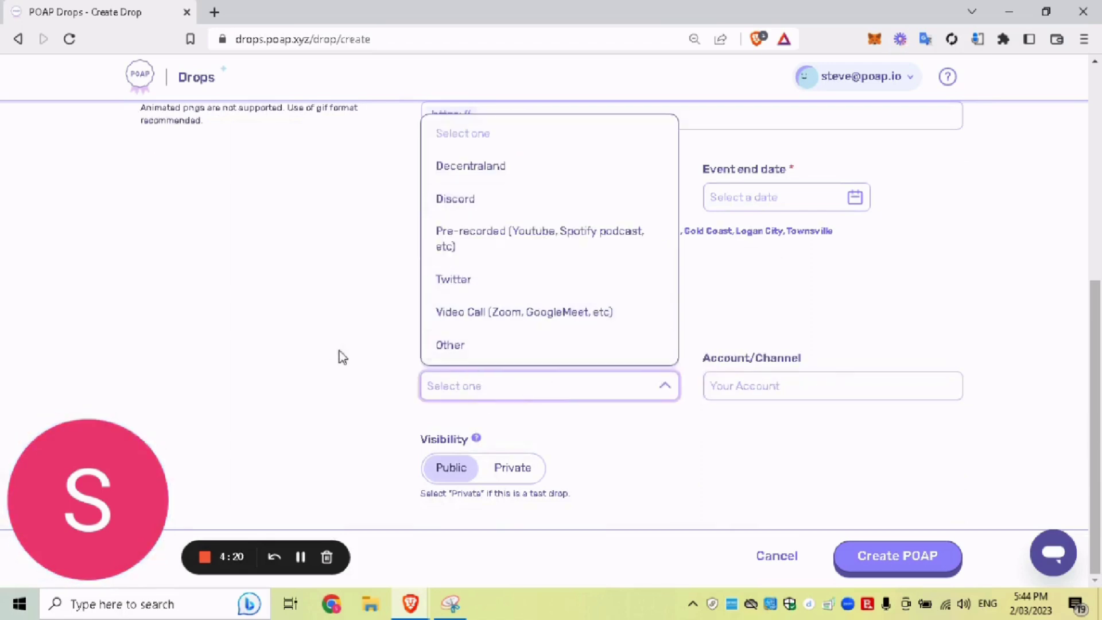
pyautogui.click(373, 254)
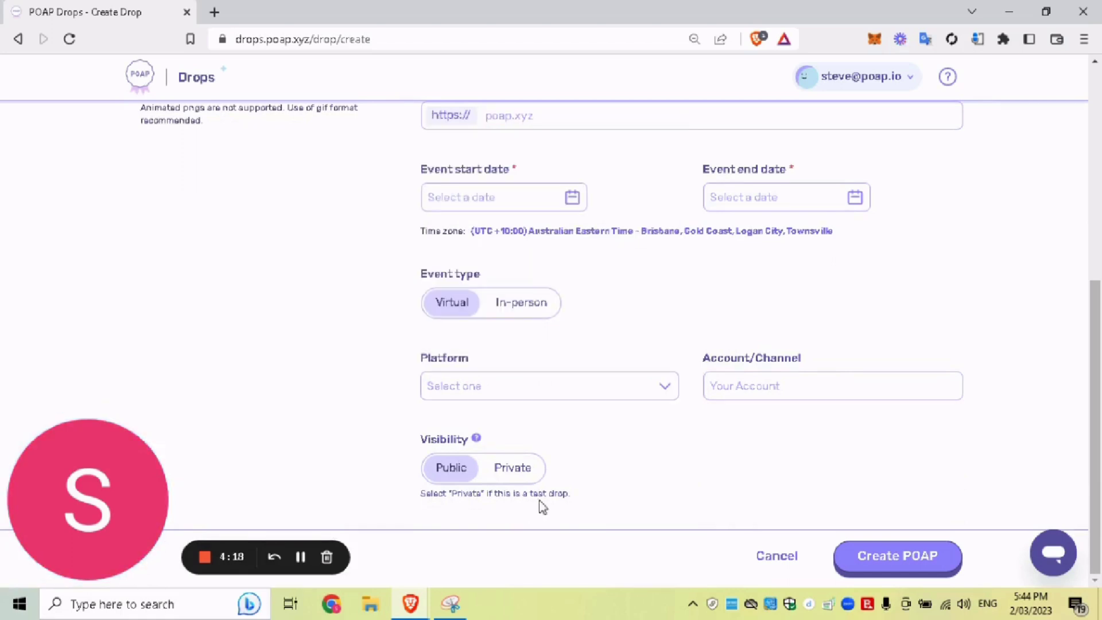
# - Toggle visibility between Private and Public, leaving the drop Public
pyautogui.click(495, 478)
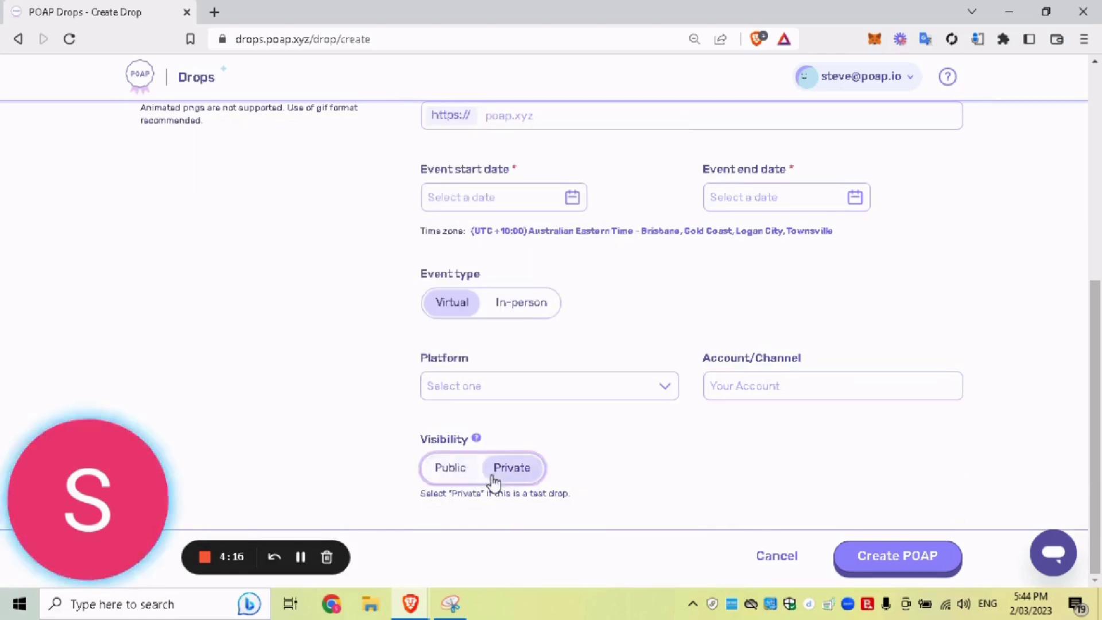
pyautogui.click(459, 478)
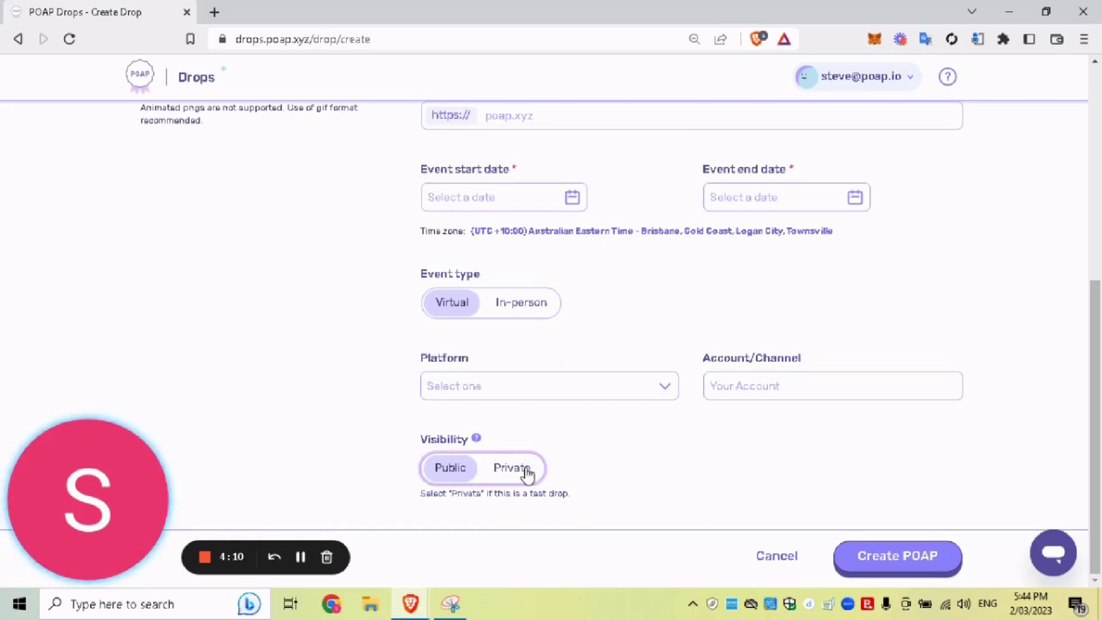
pyautogui.click(506, 475)
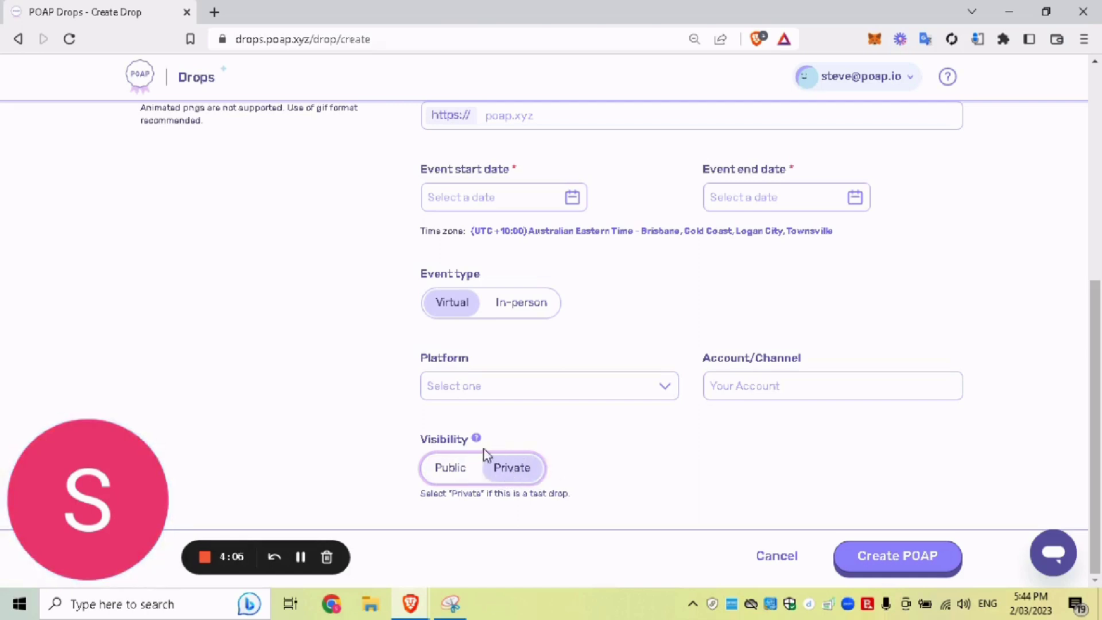
pyautogui.click(460, 477)
pyautogui.scroll(7, 350, 429)
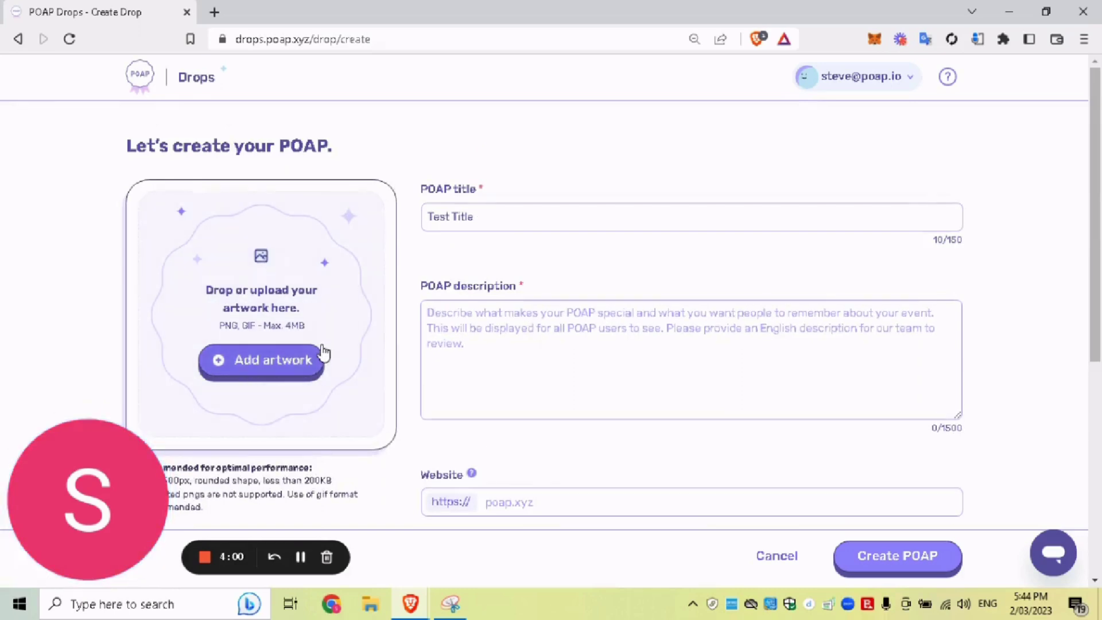
pyautogui.scroll(-2, 338, 308)
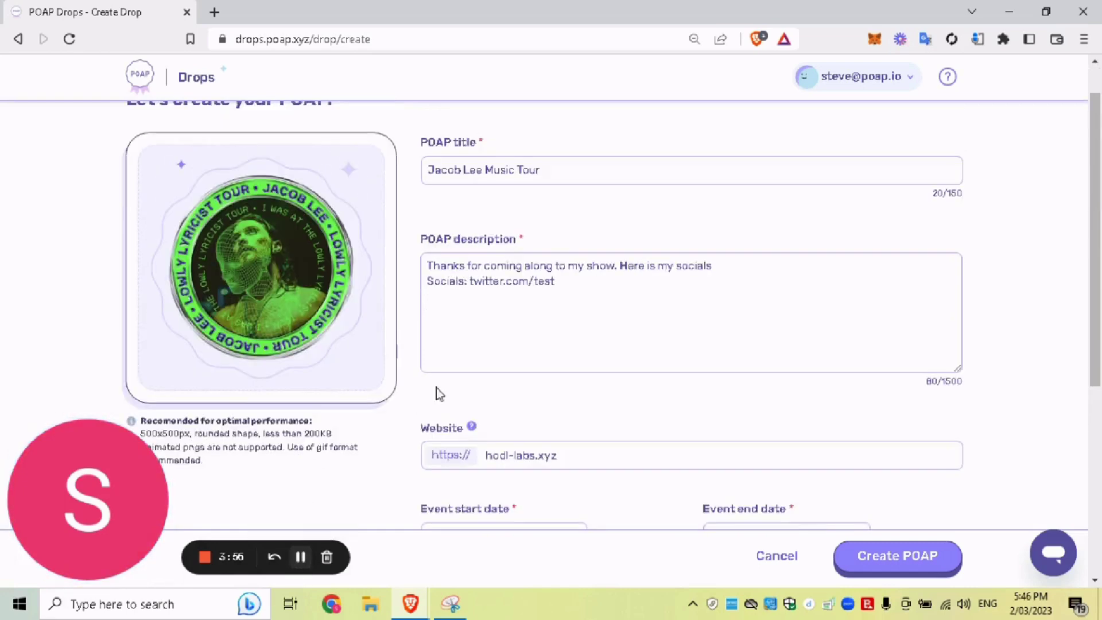
# - Select and inspect the 'Jacob Lee Music Tour' title and description text
pyautogui.scroll(1, 553, 253)
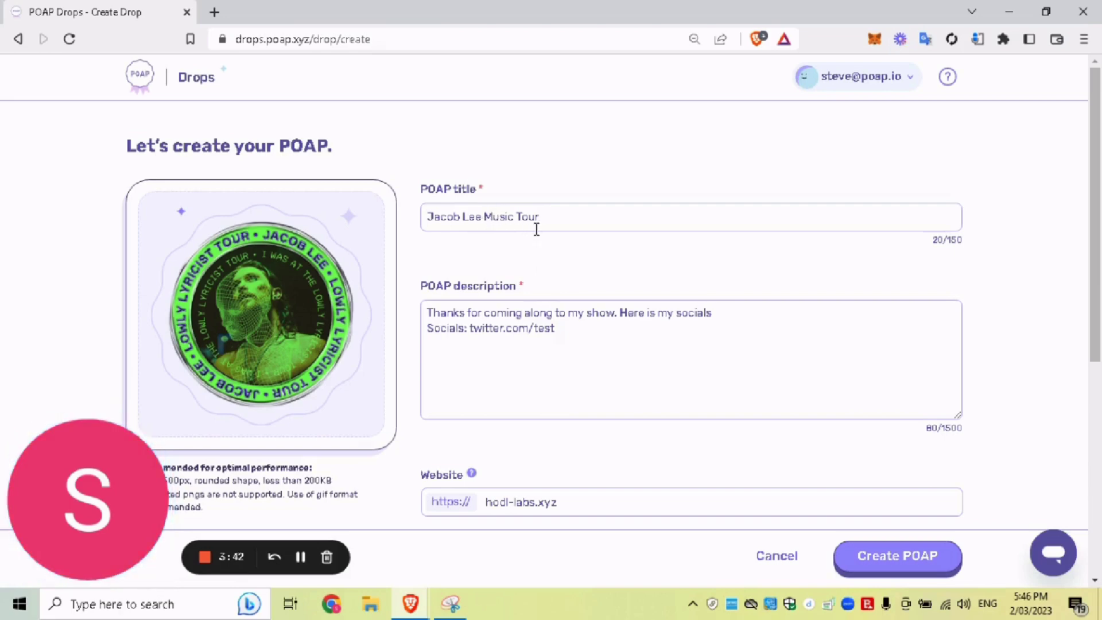
pyautogui.moveTo(305, 361)
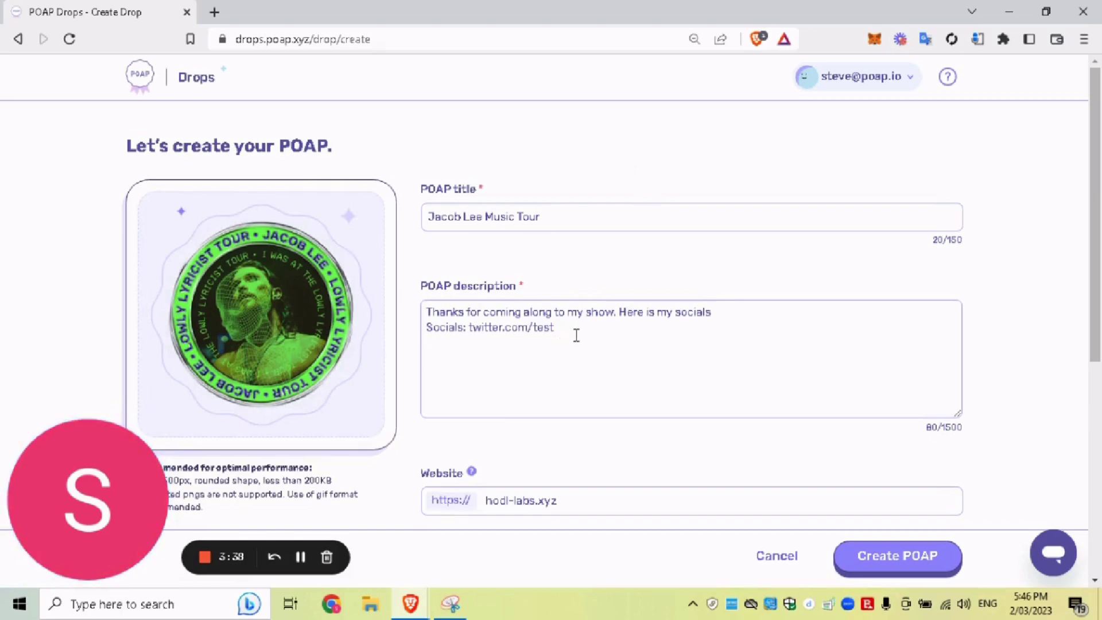
pyautogui.moveTo(320, 330)
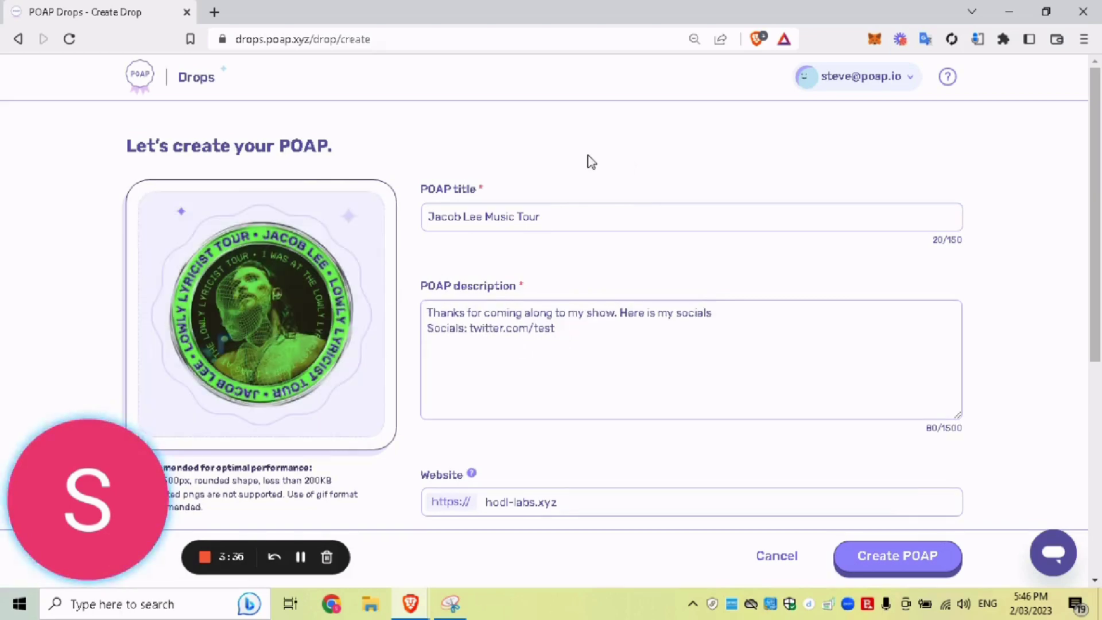
pyautogui.moveTo(539, 216); pyautogui.dragTo(426, 217)
pyautogui.click(606, 319)
pyautogui.hotkey('ctrl', 'a')
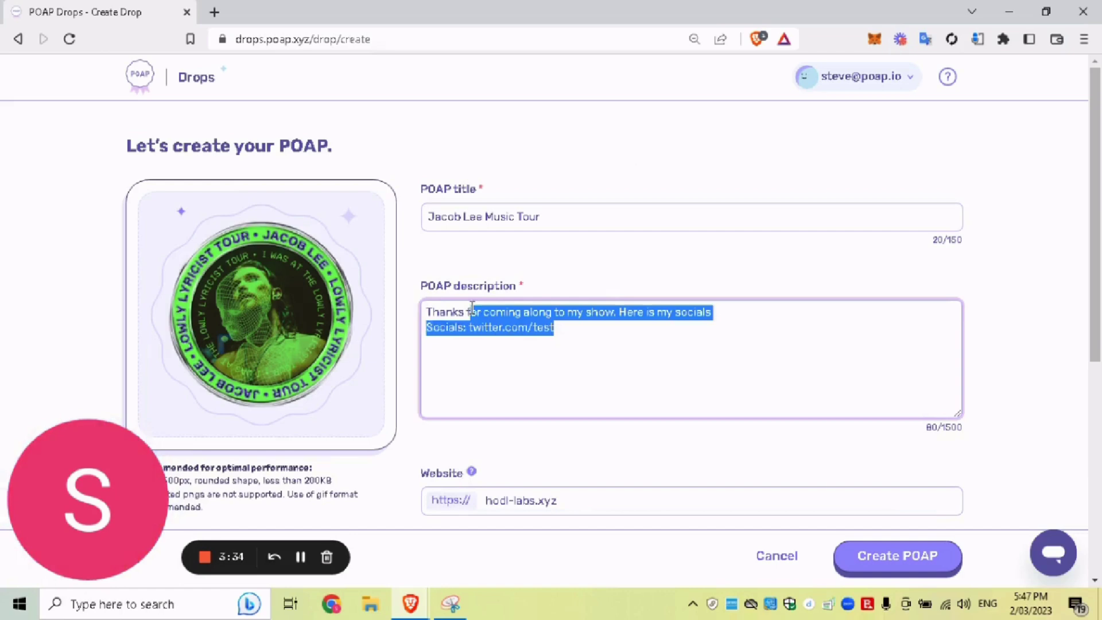
pyautogui.click(697, 262)
# - Scroll to the bottom and open the 'test DO NOT APPROVE' drop detail page
pyautogui.scroll(-1, 595, 329)
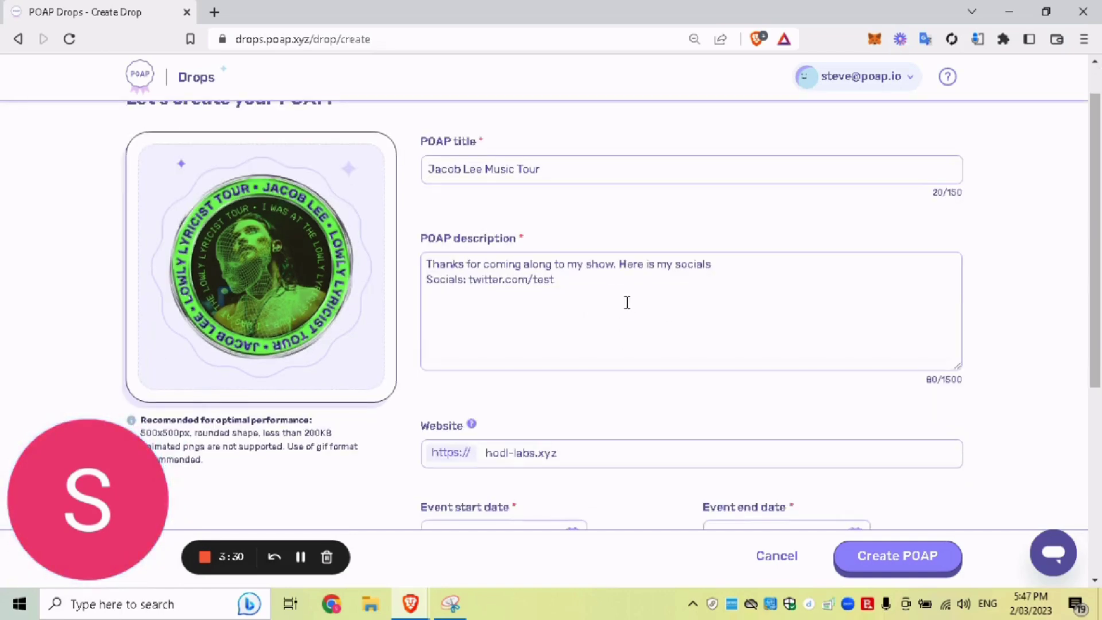
pyautogui.scroll(-2, 627, 303)
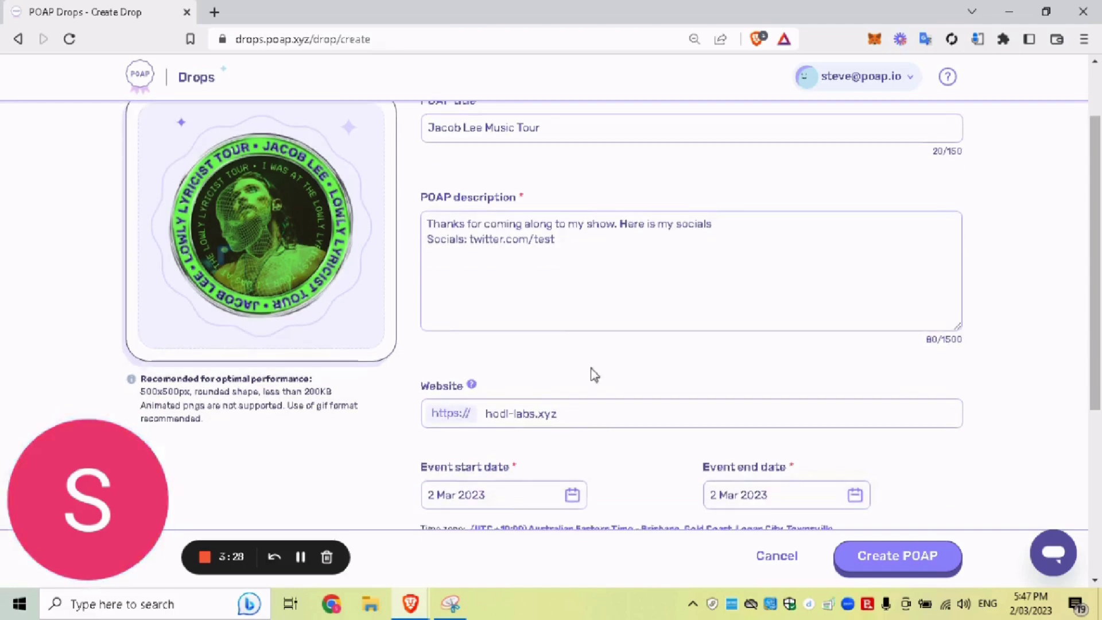
pyautogui.scroll(-2, 556, 425)
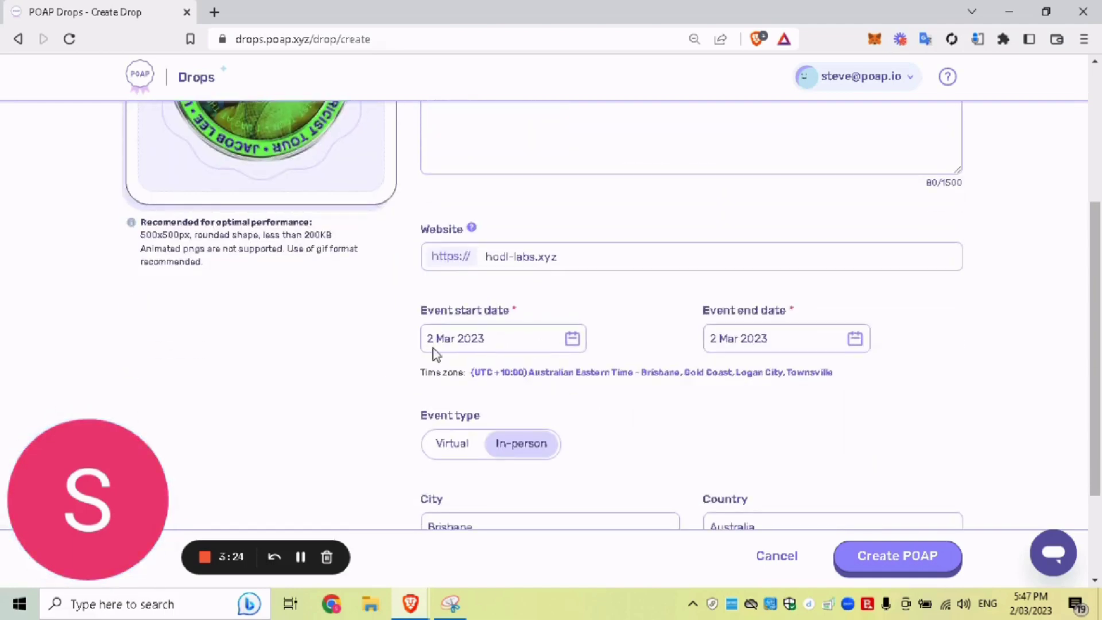
pyautogui.scroll(-2, 655, 356)
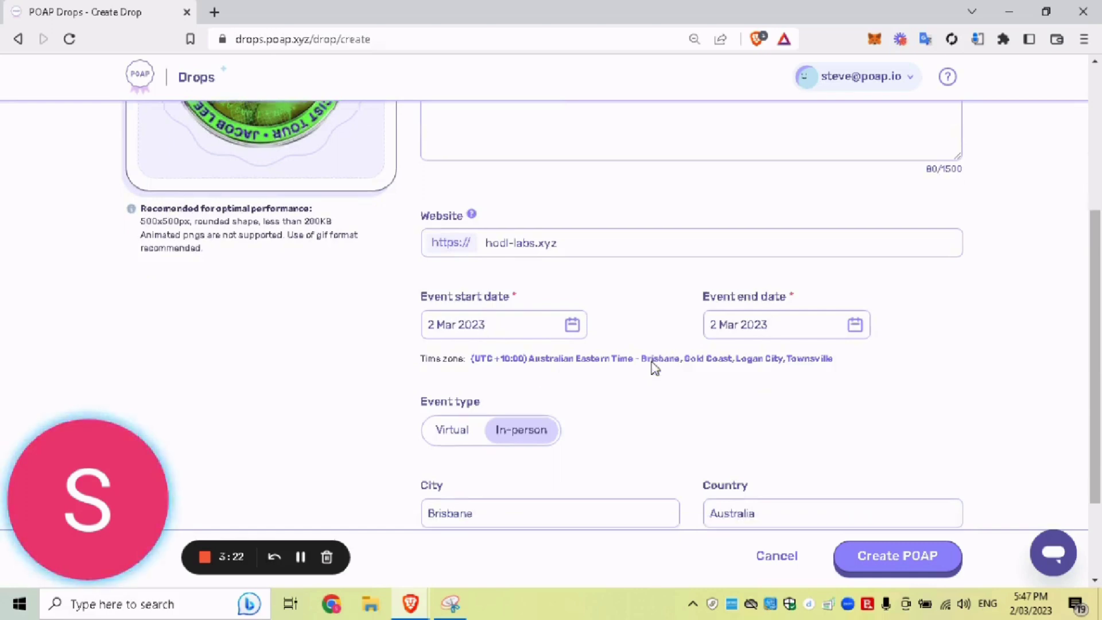
pyautogui.scroll(-1, 545, 390)
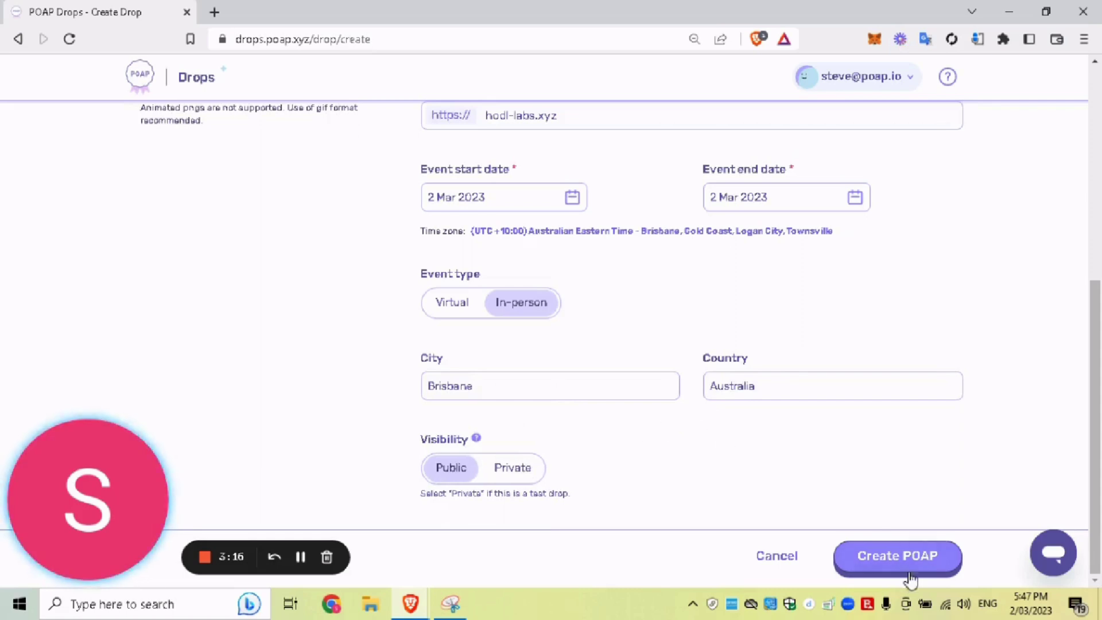
pyautogui.click(300, 557)
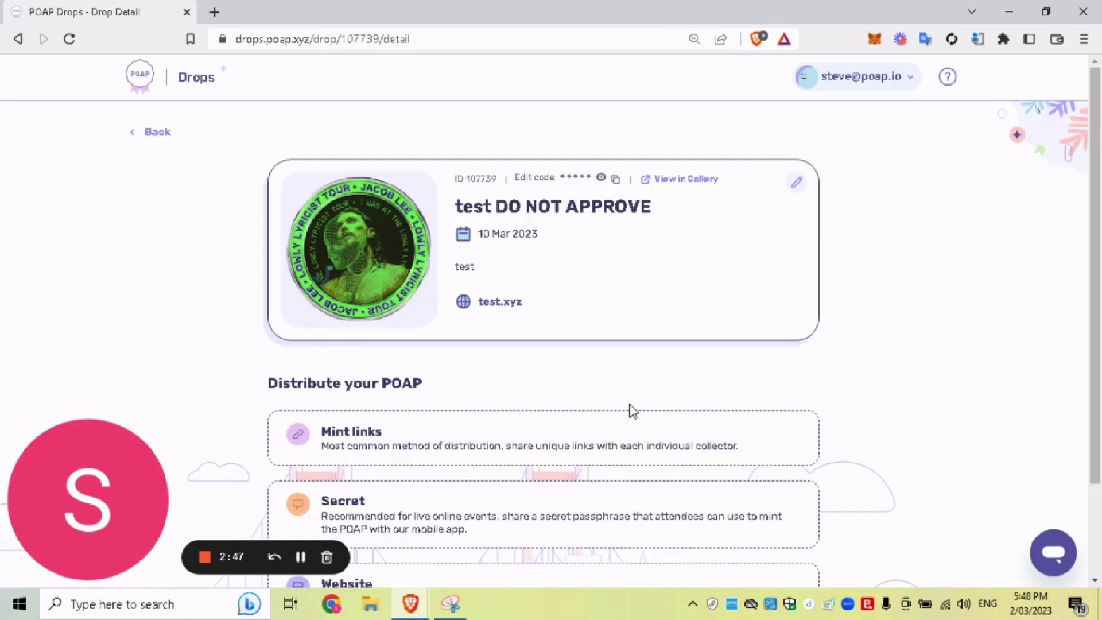
# - Scroll through the Mint links, Secret, Website and Delivery options and choose Delivery
pyautogui.scroll(-1, 672, 386)
pyautogui.scroll(1, 675, 390)
pyautogui.scroll(-2, 871, 405)
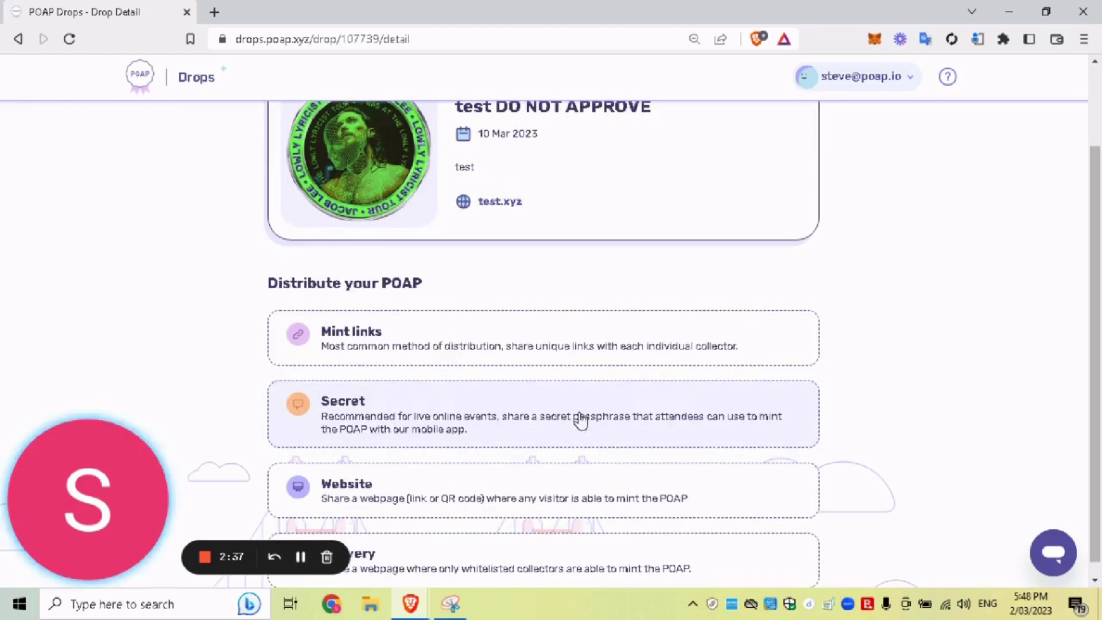
pyautogui.scroll(-1, 565, 347)
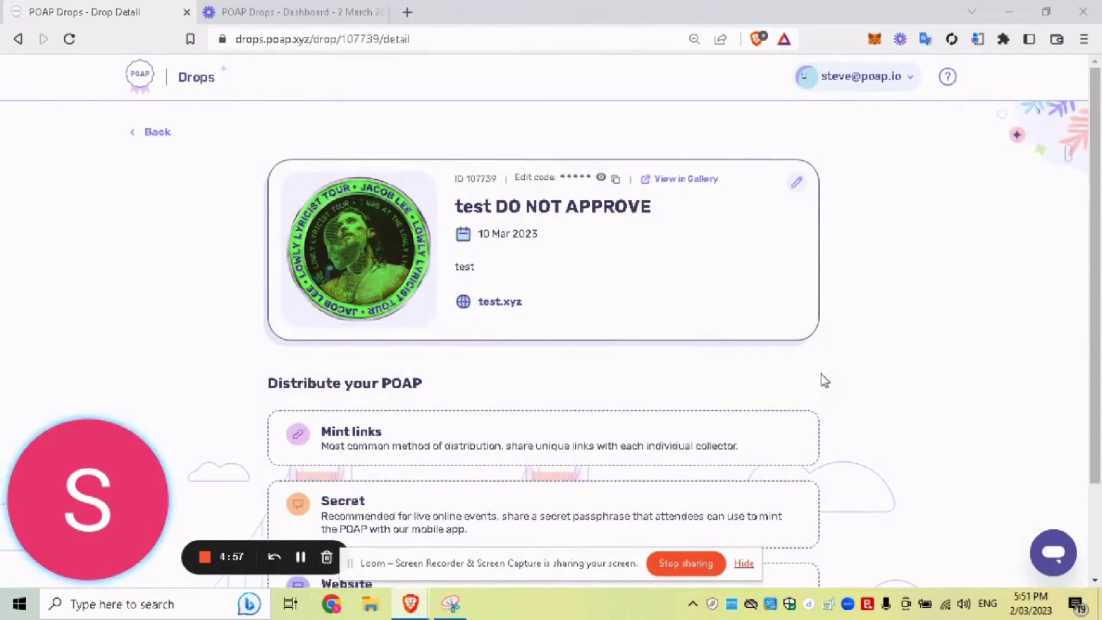
pyautogui.scroll(-2, 821, 374)
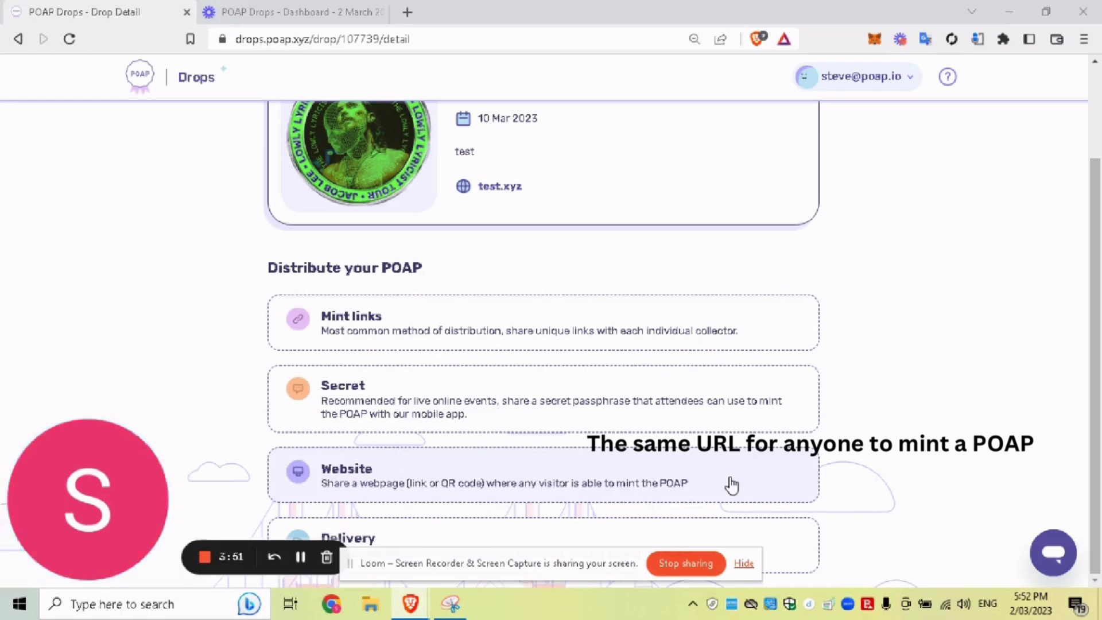
pyautogui.click(744, 564)
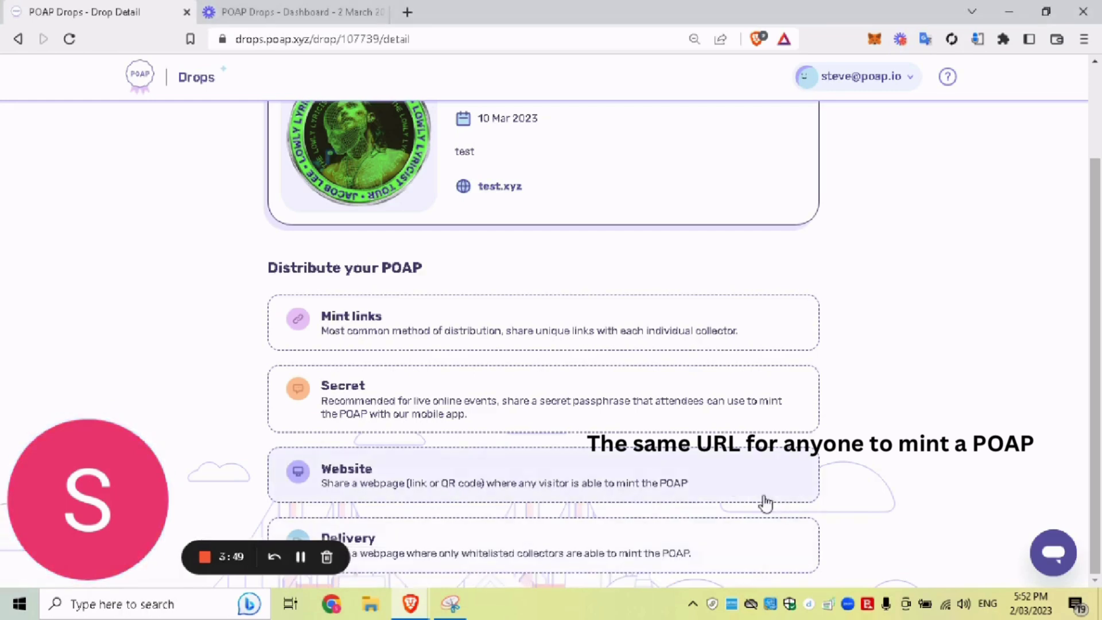
# - Open Request Delivery, focus List of addresses, then cancel without submitting
pyautogui.click(507, 551)
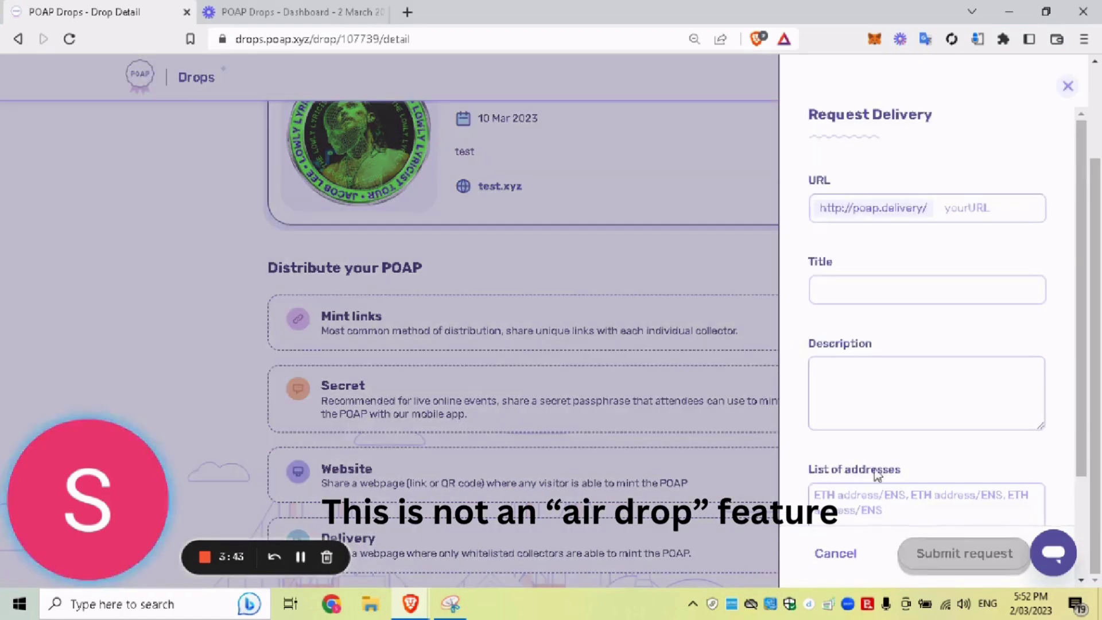
pyautogui.scroll(-2, 877, 474)
pyautogui.click(880, 426)
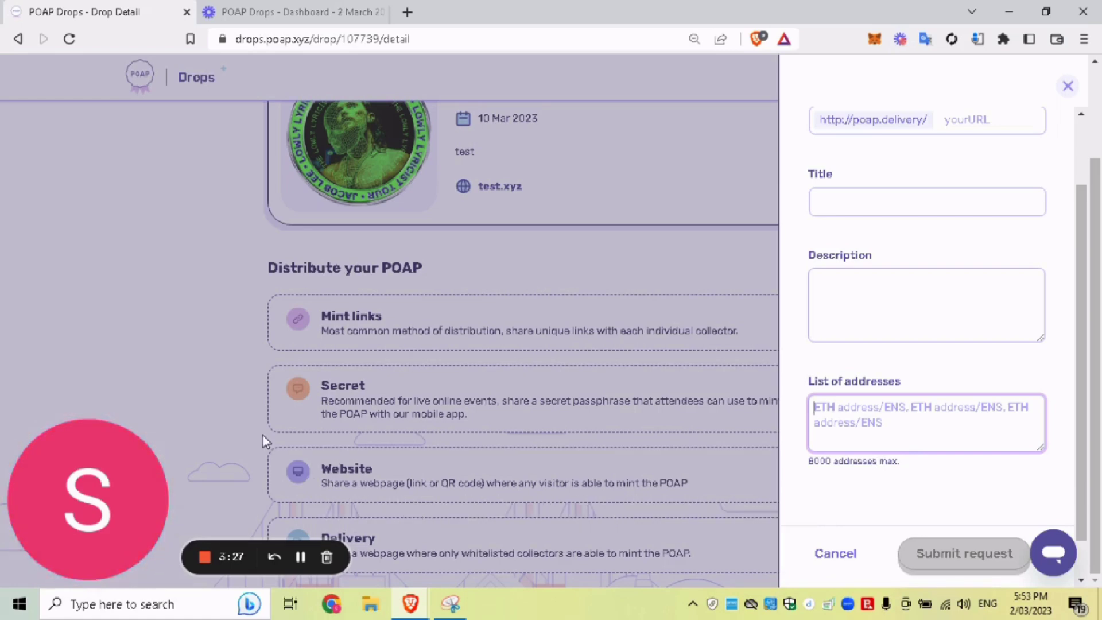
pyautogui.click(211, 363)
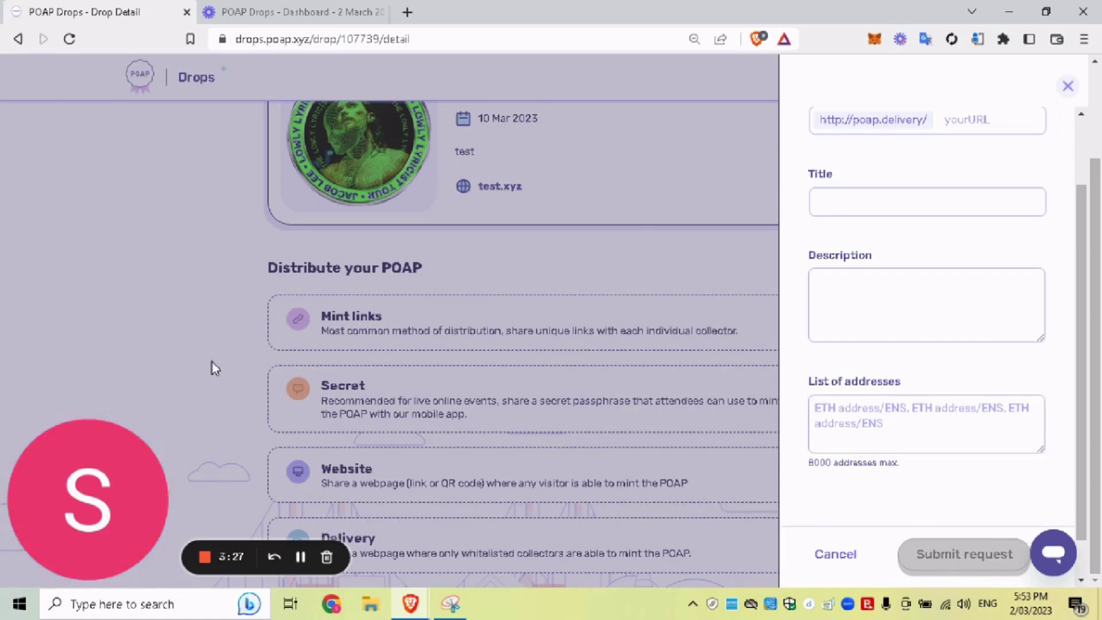
pyautogui.click(836, 554)
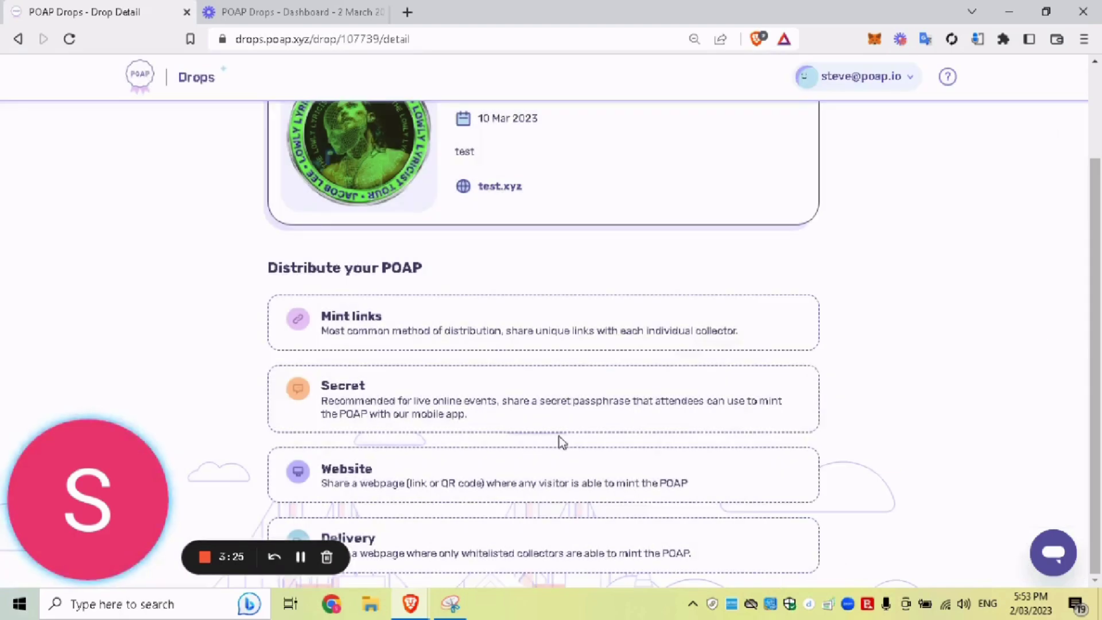
# - Submit a request for 10 mint links expiring 23 Mar 2023 at 08:00
pyautogui.click(480, 331)
pyautogui.click(839, 201)
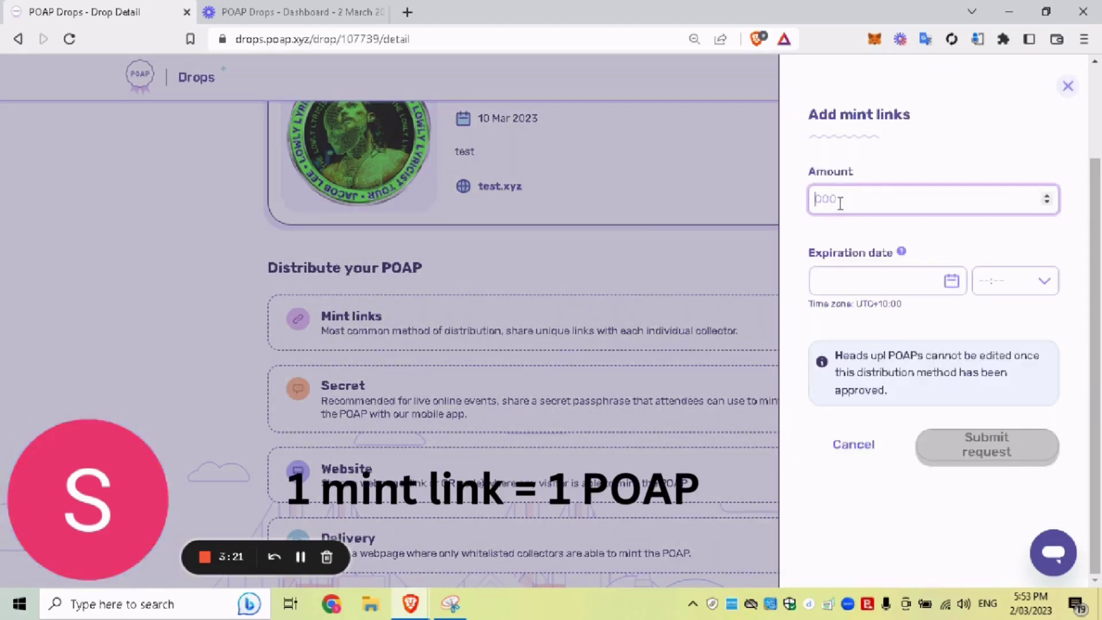
pyautogui.write('10')
pyautogui.click(871, 290)
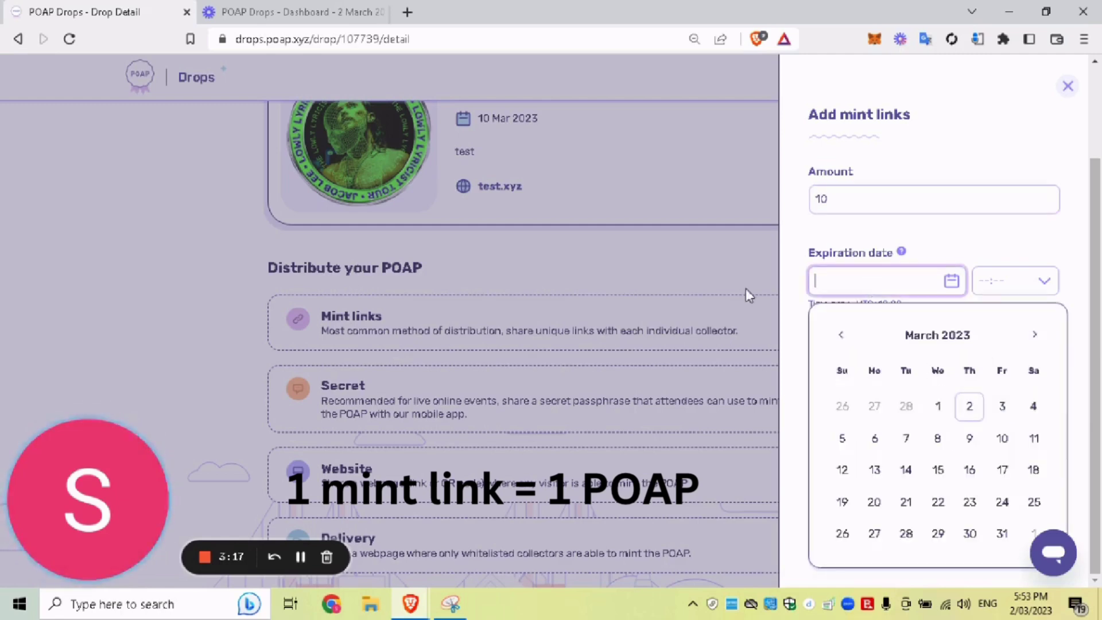
pyautogui.scroll(2, 746, 289)
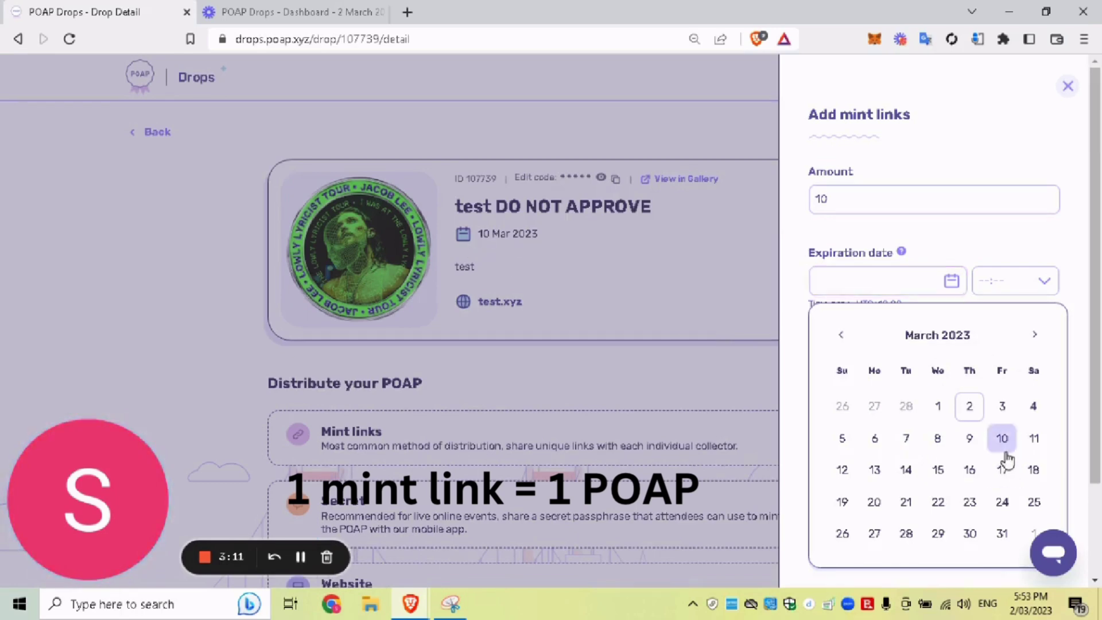
pyautogui.click(1002, 501)
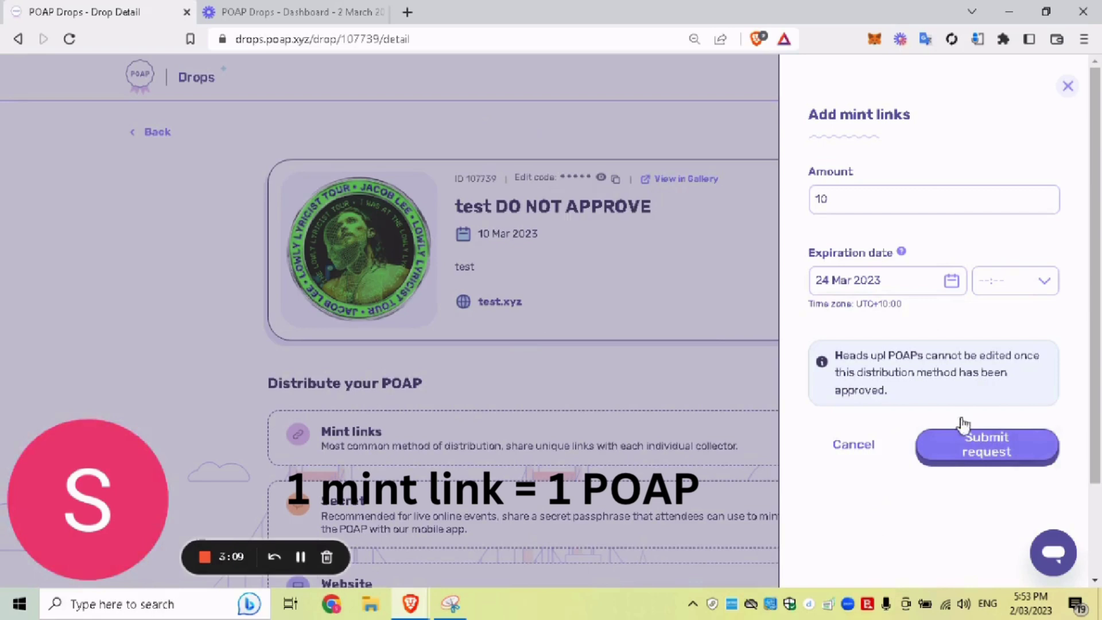
pyautogui.click(1017, 290)
pyautogui.click(1024, 333)
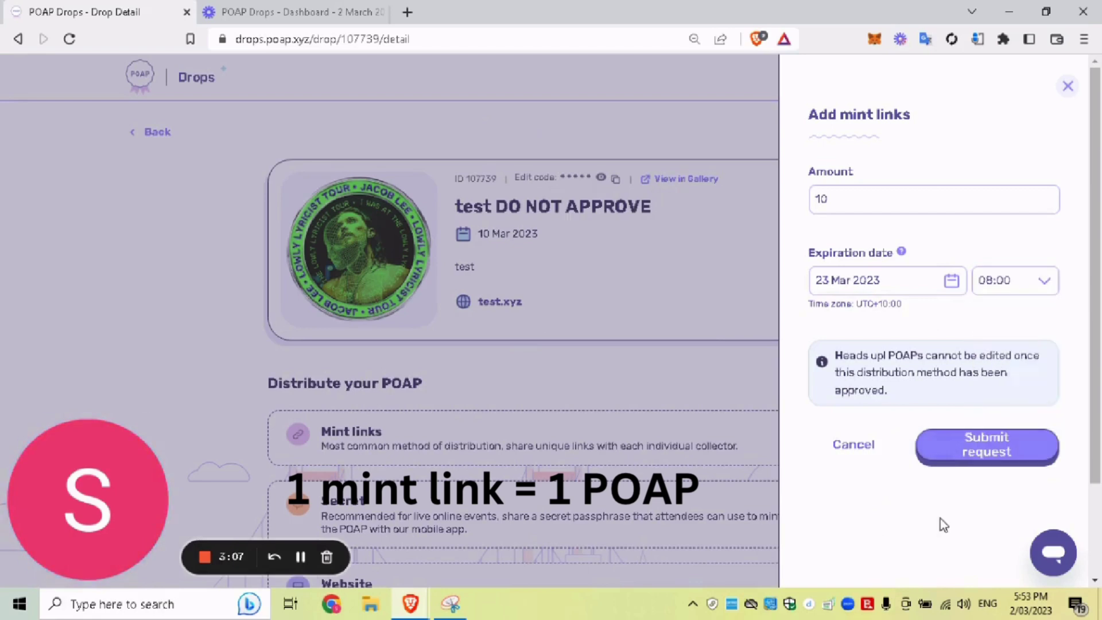
pyautogui.click(992, 459)
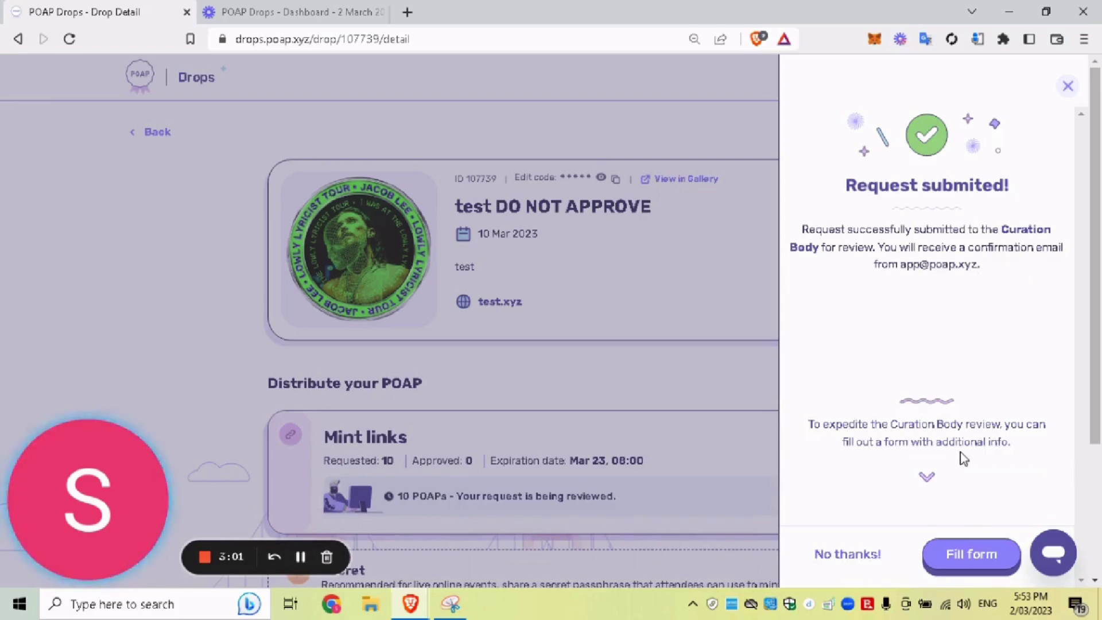
# - Open the curation supplemental info form and answer why the POAP is distributed
pyautogui.click(973, 559)
pyautogui.click(920, 229)
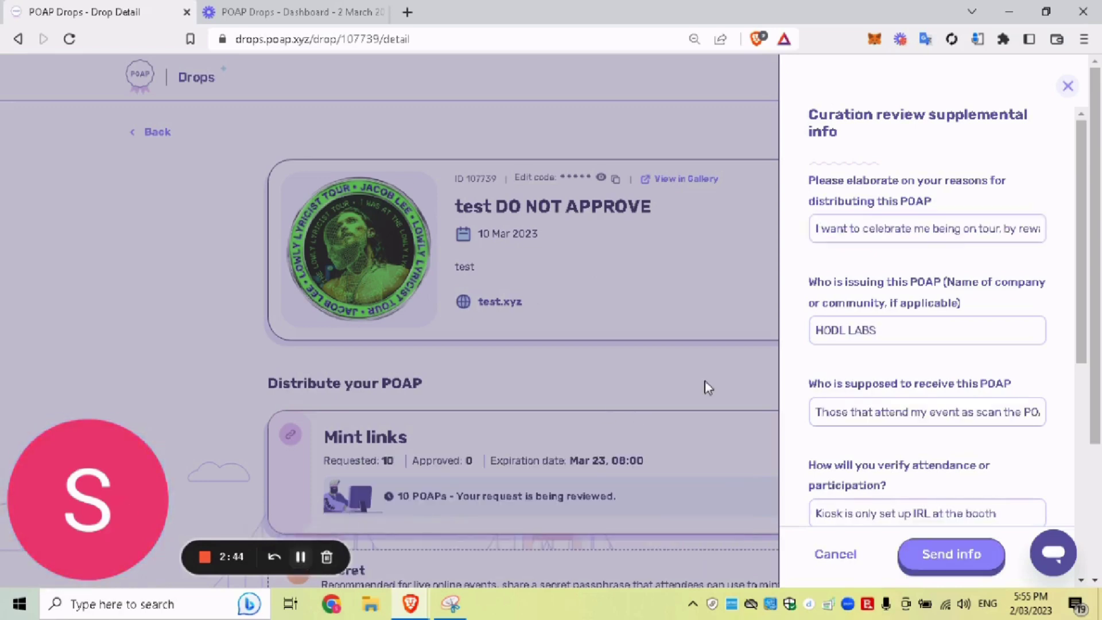
pyautogui.scroll(-1, 925, 299)
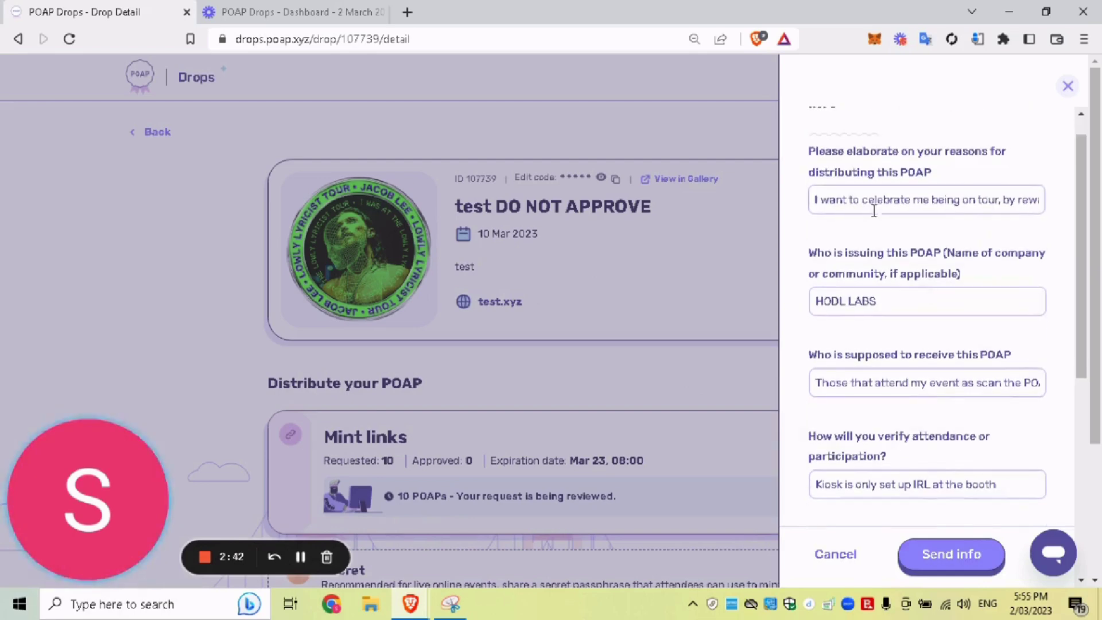
pyautogui.moveTo(857, 200); pyautogui.dragTo(1098, 224)
pyautogui.click(1022, 246)
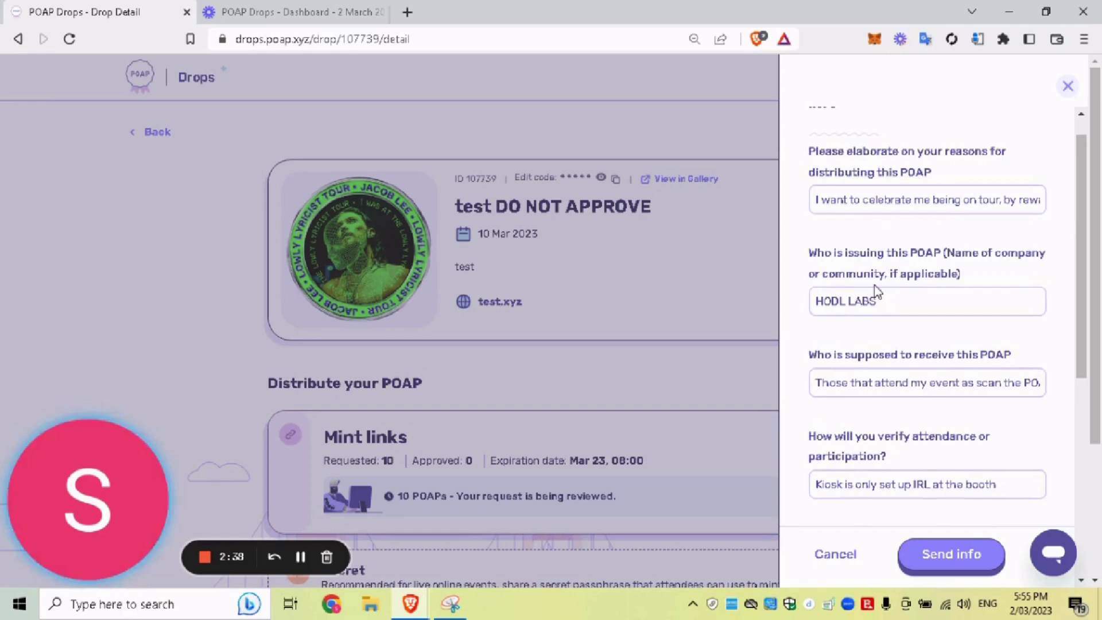
# - Review the remaining answers and send the supplemental info to curators
pyautogui.scroll(-1, 884, 292)
pyautogui.scroll(-2, 913, 304)
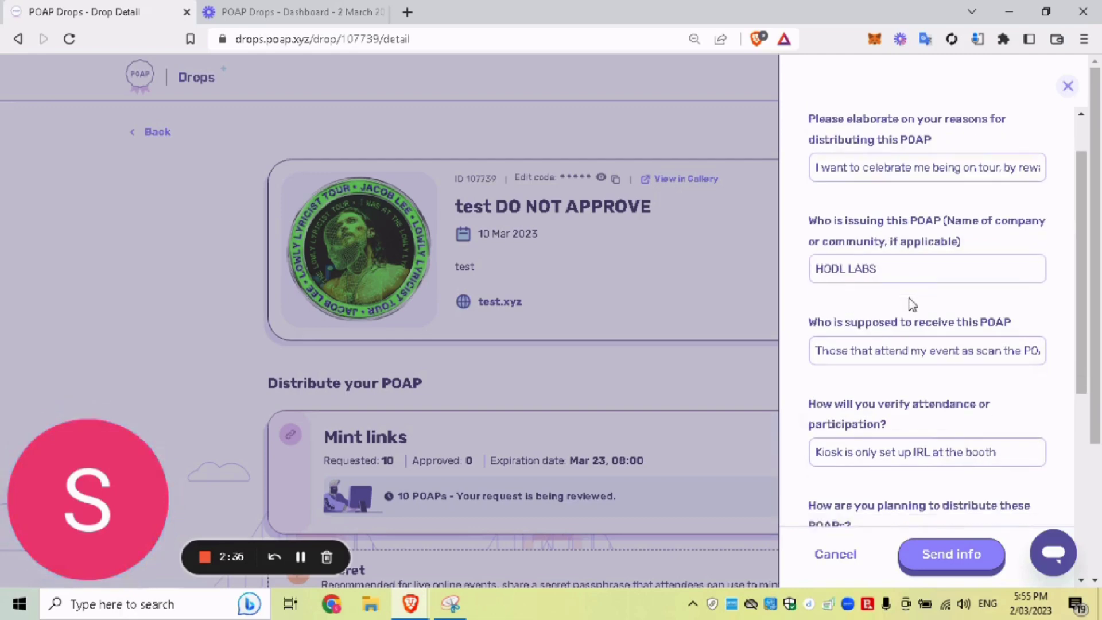
pyautogui.scroll(-2, 899, 310)
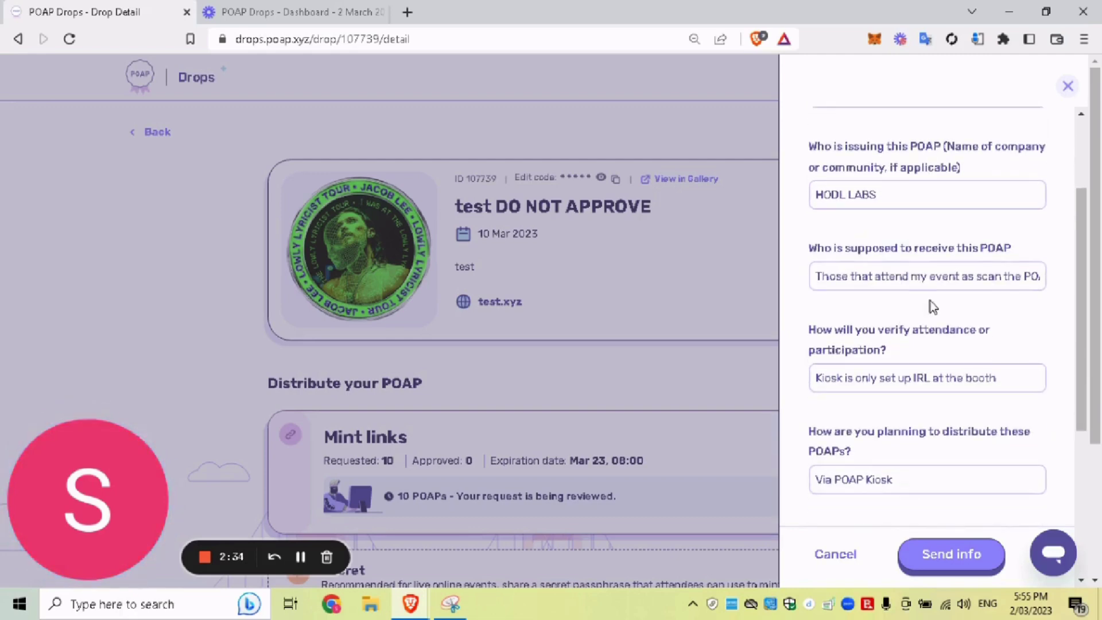
pyautogui.scroll(-1, 932, 301)
pyautogui.scroll(-2, 923, 430)
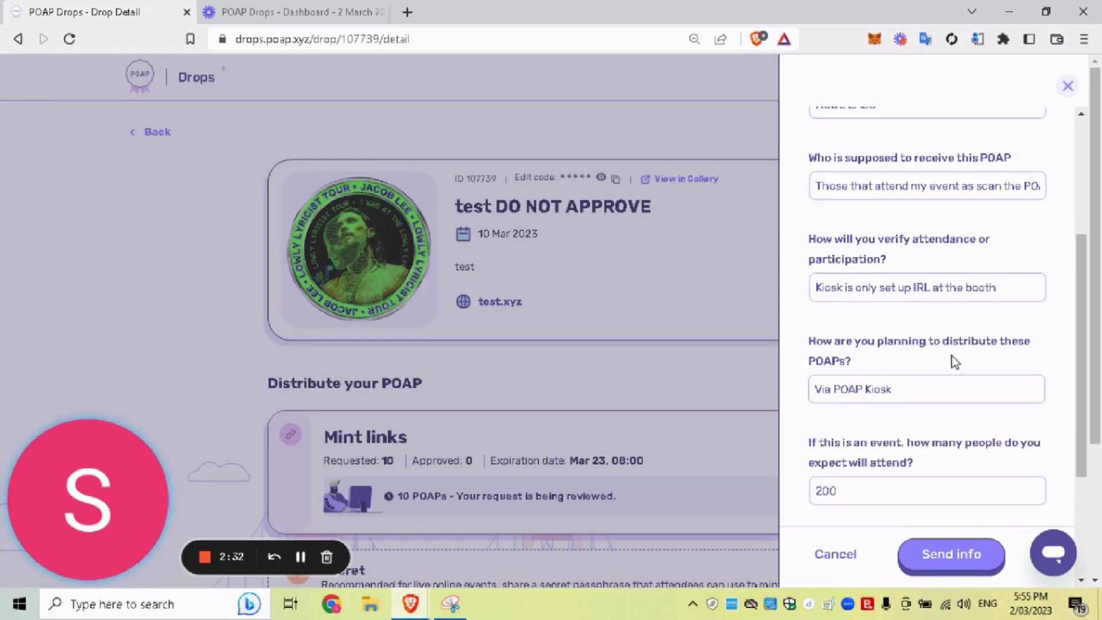
pyautogui.scroll(-5, 896, 344)
pyautogui.click(955, 556)
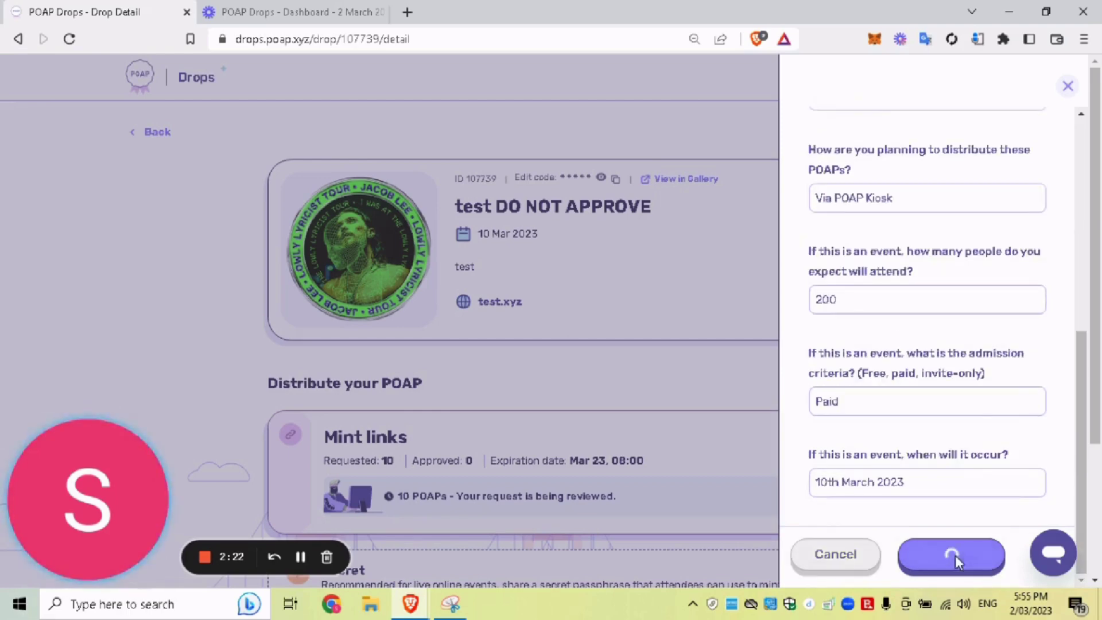
pyautogui.click(300, 557)
pyautogui.click(301, 557)
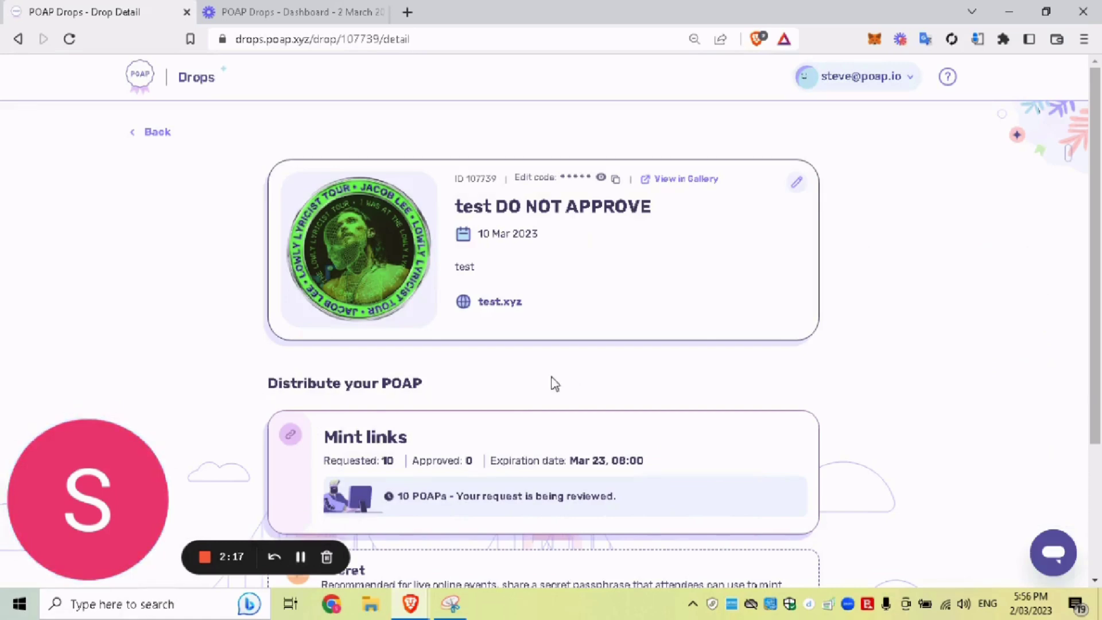
pyautogui.scroll(-1, 554, 382)
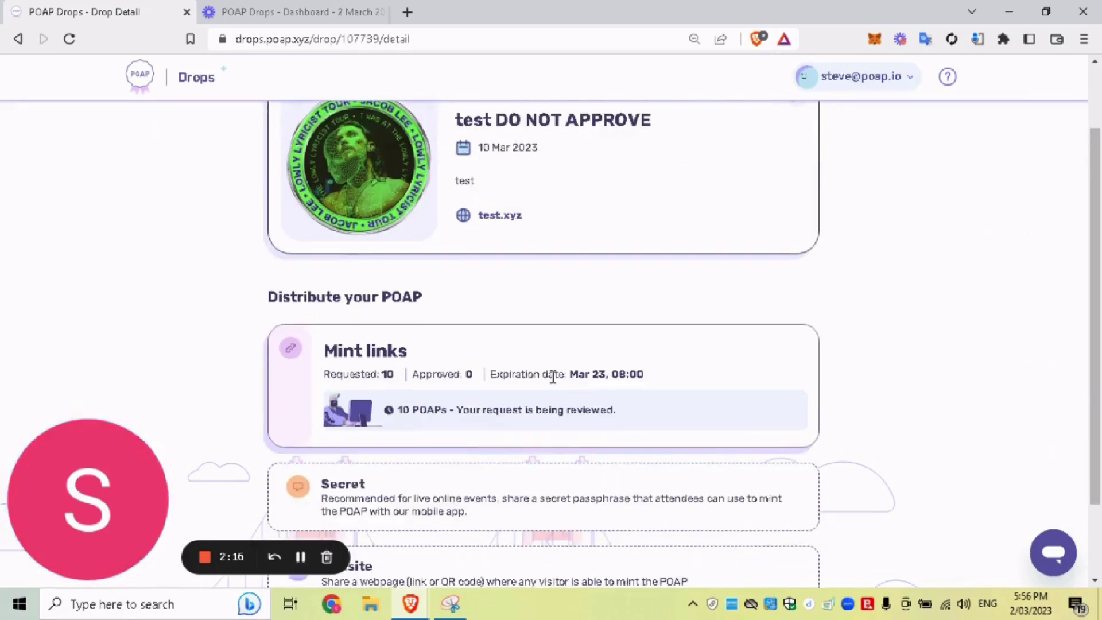
pyautogui.doubleClick(387, 375)
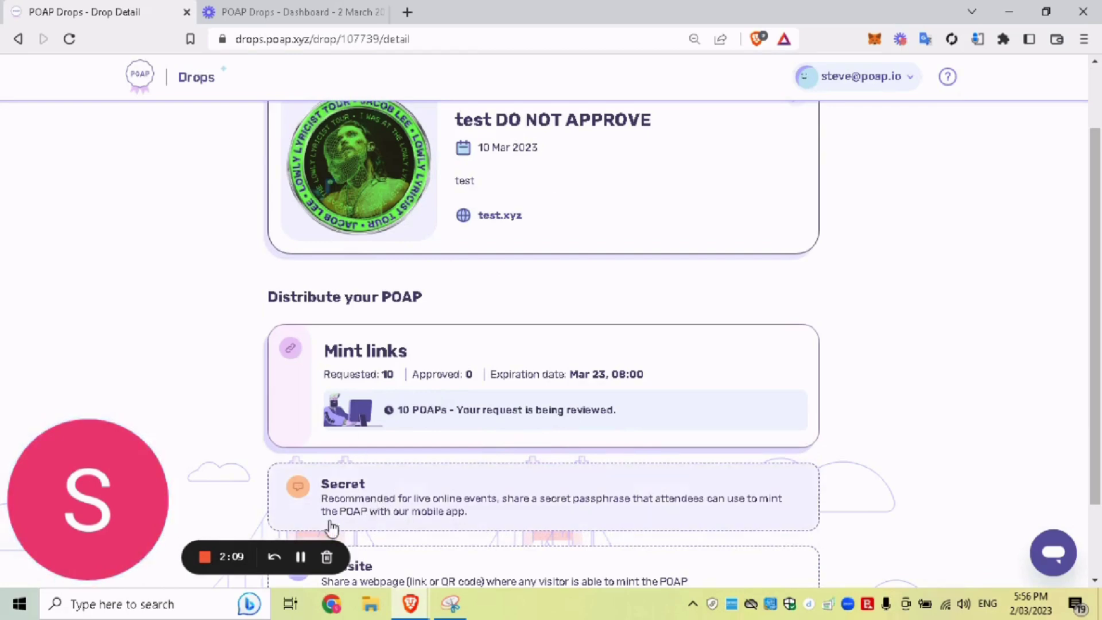
# - Preview the email's links.txt attachment with its ten claim URLs, then open a new tab
pyautogui.click(300, 556)
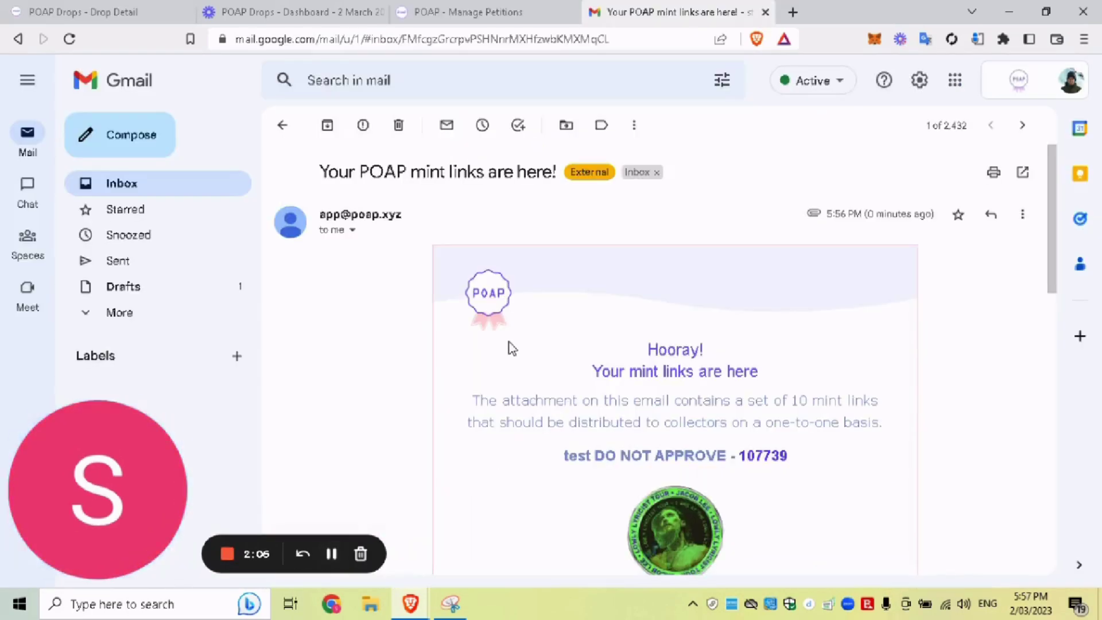
pyautogui.scroll(-1, 511, 348)
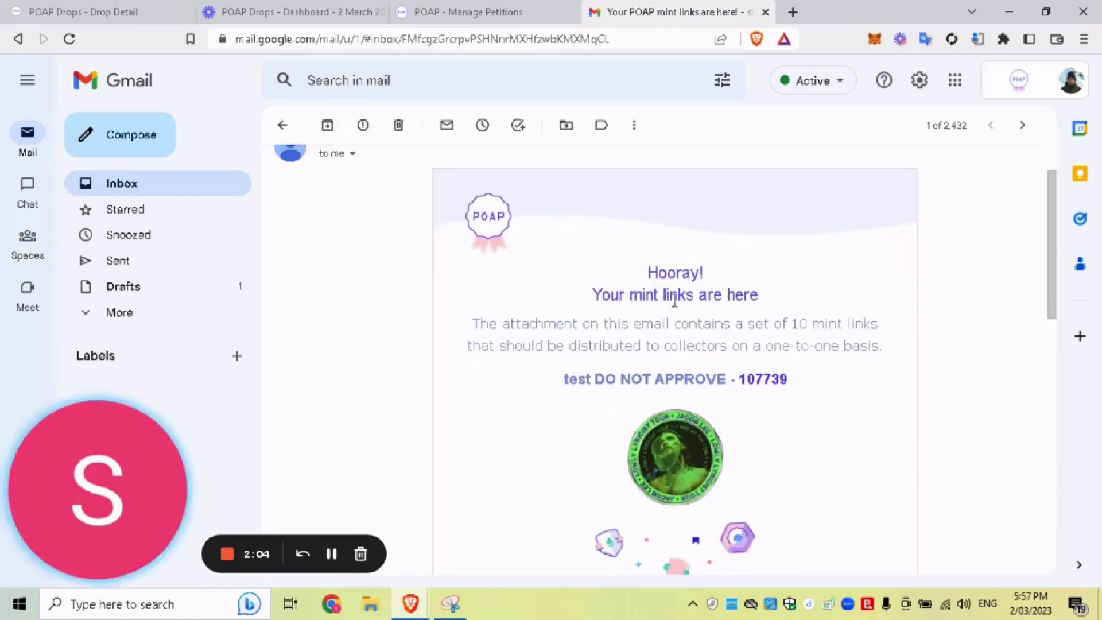
pyautogui.scroll(-4, 725, 302)
pyautogui.scroll(-8, 661, 436)
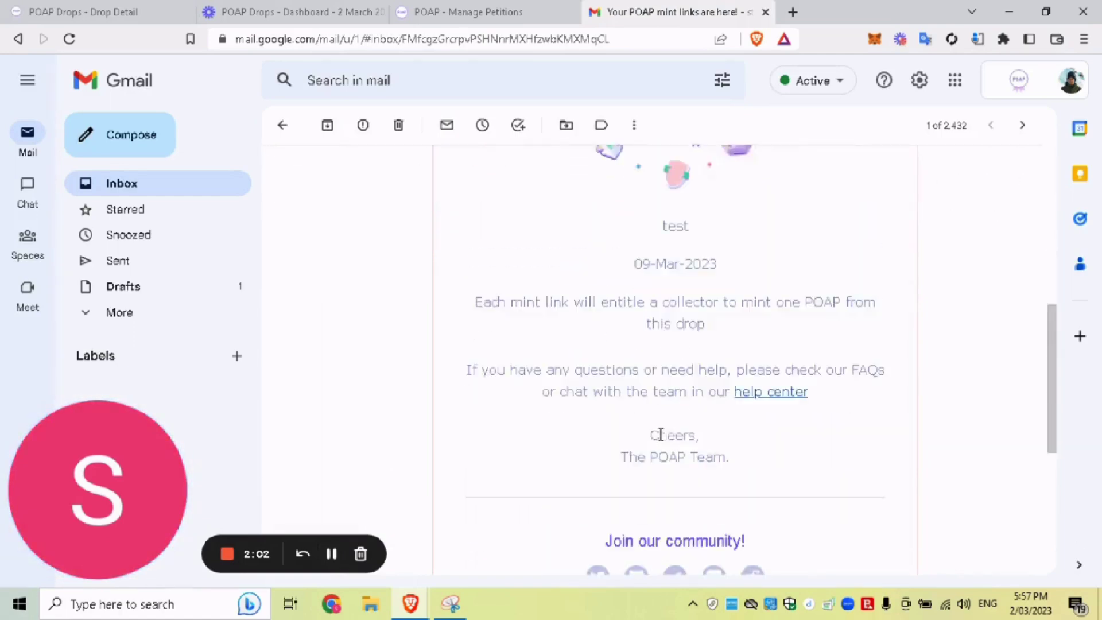
pyautogui.moveTo(433, 431)
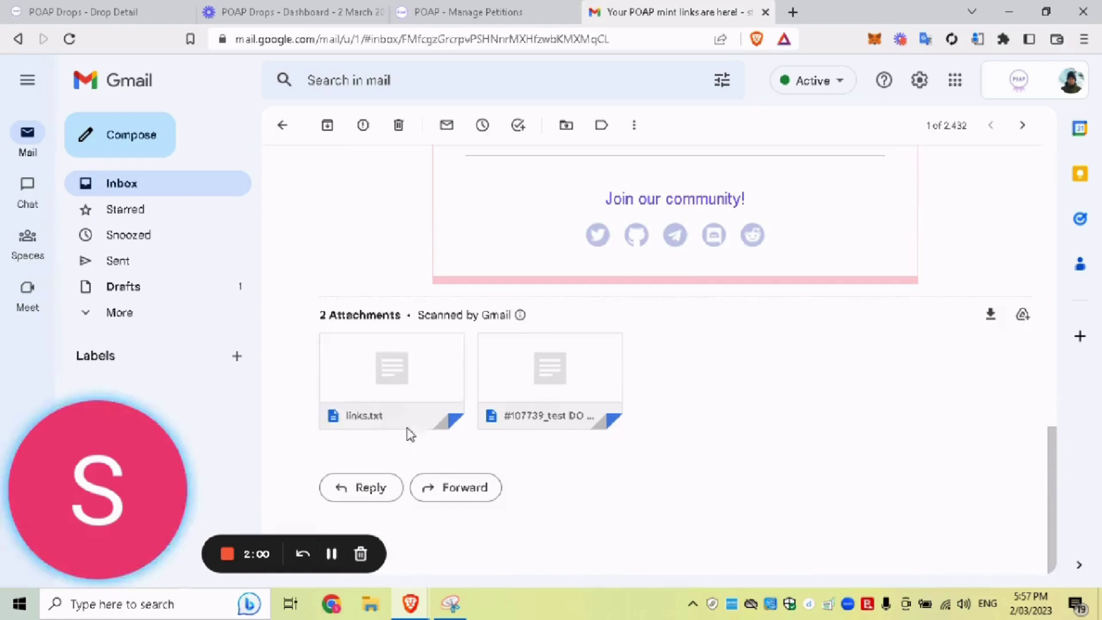
pyautogui.click(413, 376)
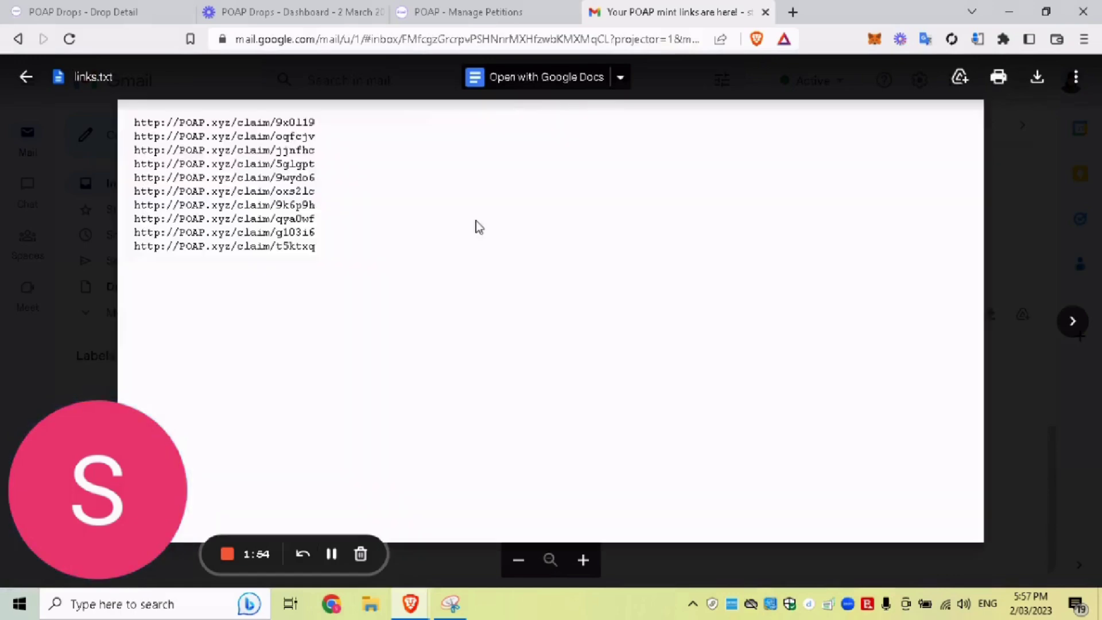
pyautogui.moveTo(319, 136); pyautogui.dragTo(134, 122)
pyautogui.click(460, 192)
pyautogui.click(794, 12)
# - Go to kiosk.poap.xyz and select the event path in the address
pyautogui.write('poap')
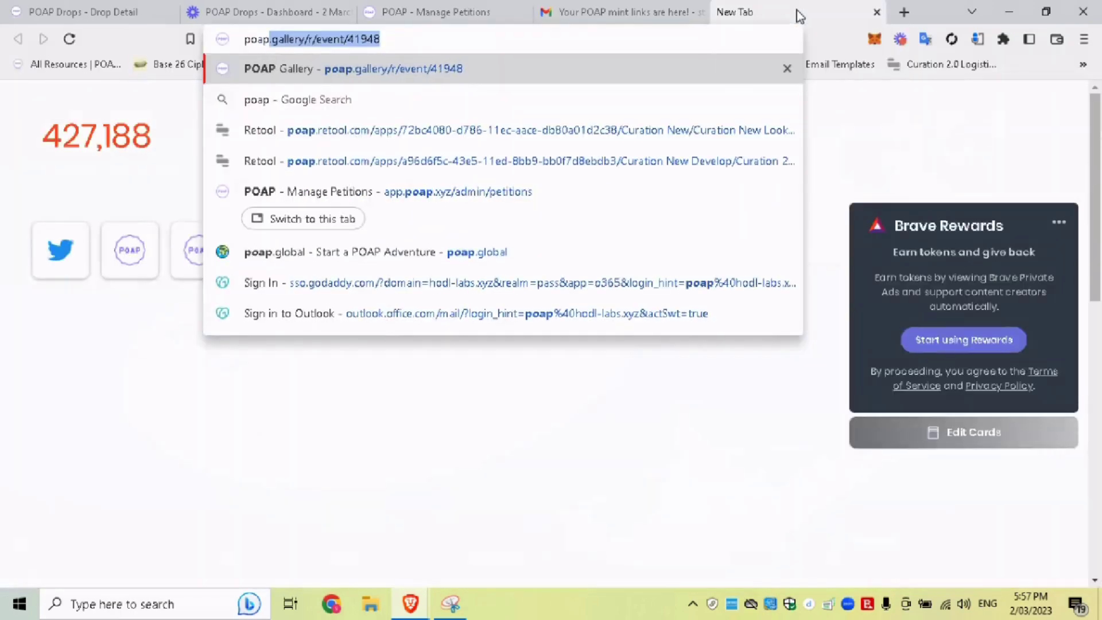
pyautogui.press('BackSpace')
pyautogui.press('BackSpace')
pyautogui.press('BackSpace')
pyautogui.press('BackSpace')
pyautogui.press('BackSpace')
pyautogui.write('ki')
pyautogui.press('Return')
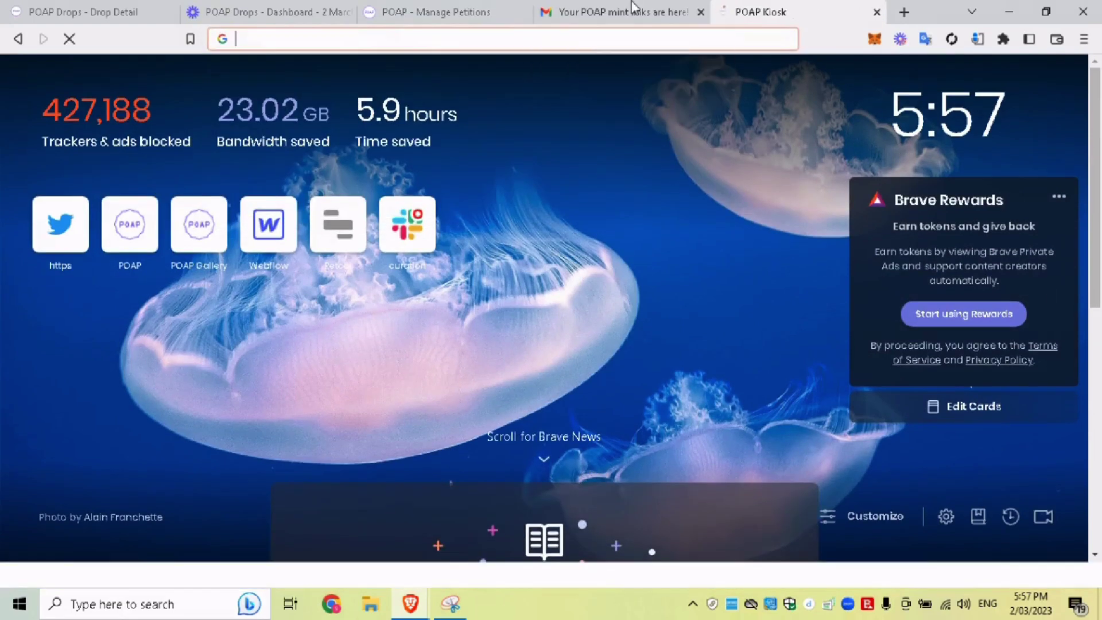
pyautogui.click(565, 37)
pyautogui.click(315, 39)
pyautogui.moveTo(315, 39); pyautogui.dragTo(512, 40)
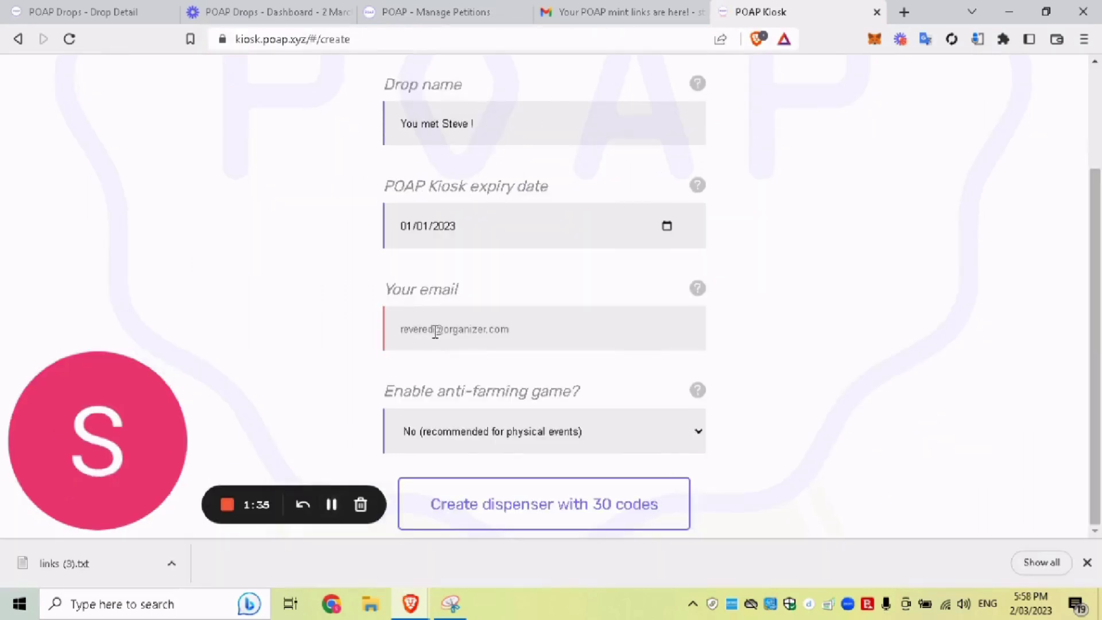
# - Enter the administrator email and create the 'You met Steve !' dispenser with 30 codes
pyautogui.click(435, 332)
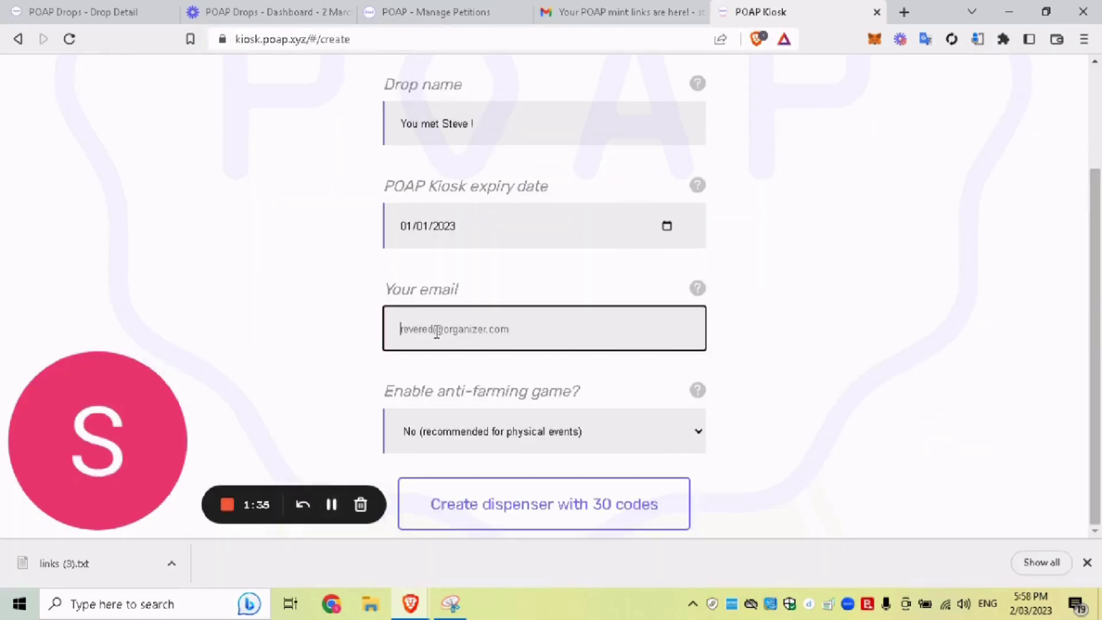
pyautogui.write('sts')
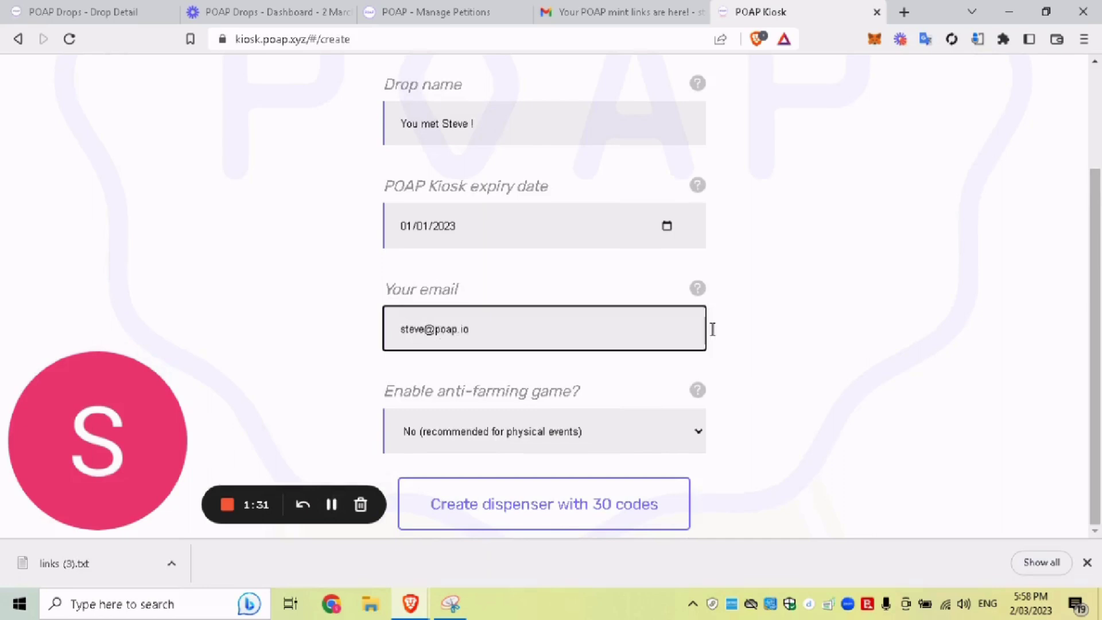
pyautogui.click(917, 388)
pyautogui.click(610, 525)
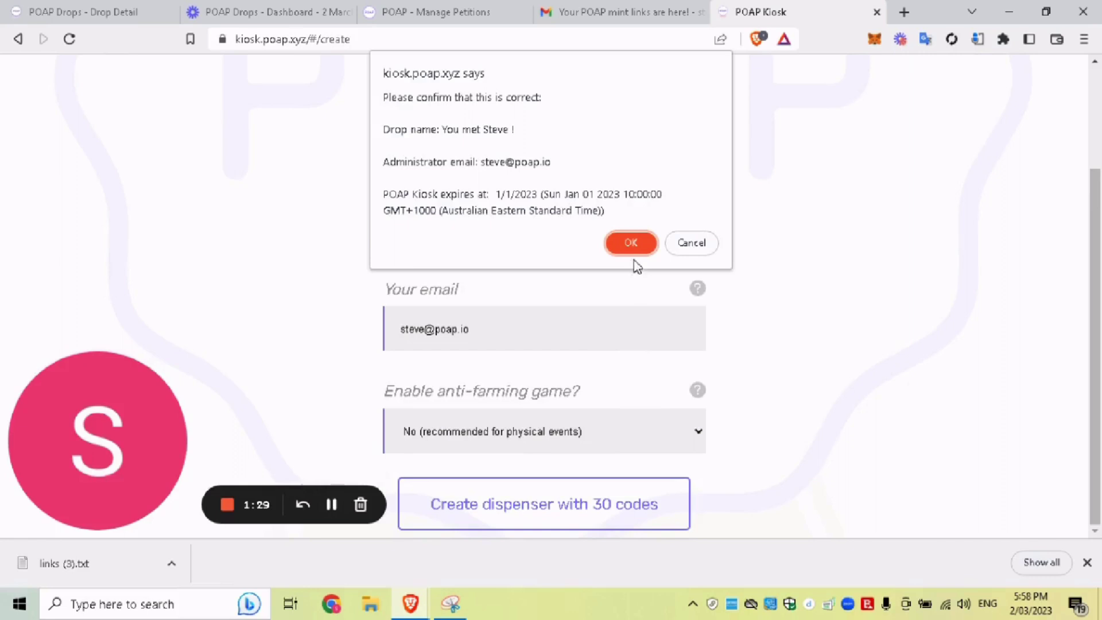
pyautogui.click(633, 246)
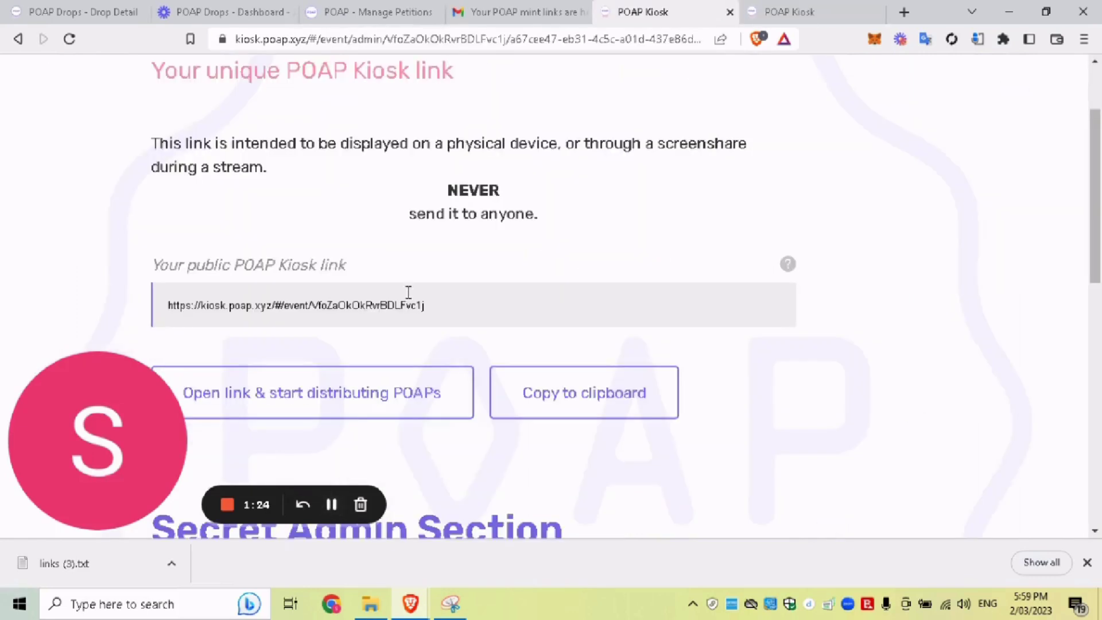
# - Copy the public kiosk link URL and move to the second, expired POAP Kiosk tab
pyautogui.click(463, 301)
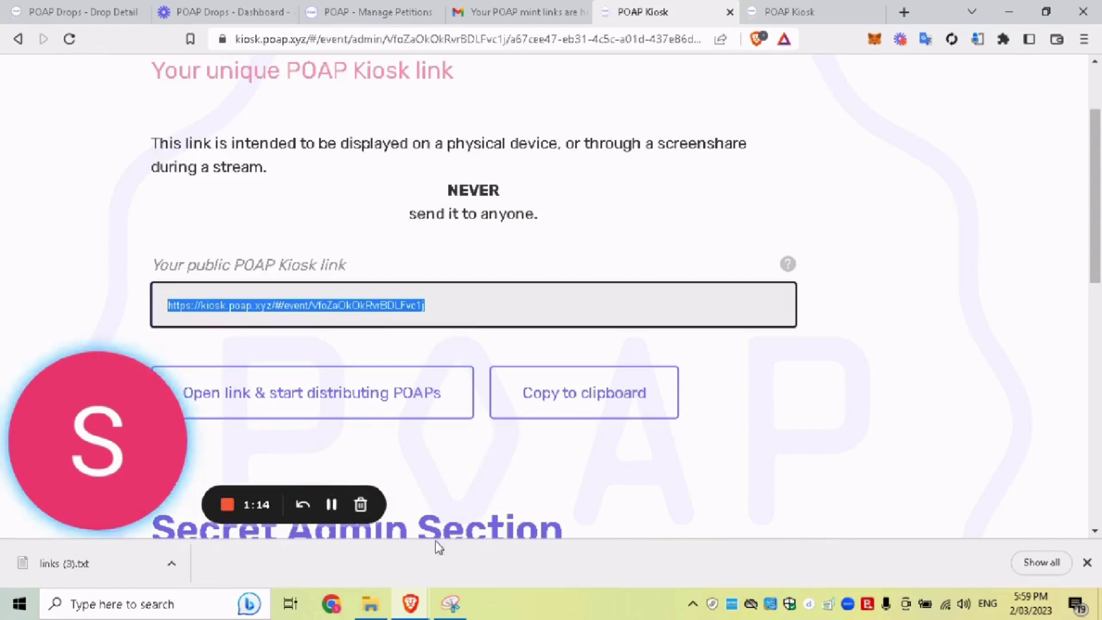
pyautogui.click(520, 304)
pyautogui.hotkey('ctrl', 'a')
pyautogui.click(520, 303)
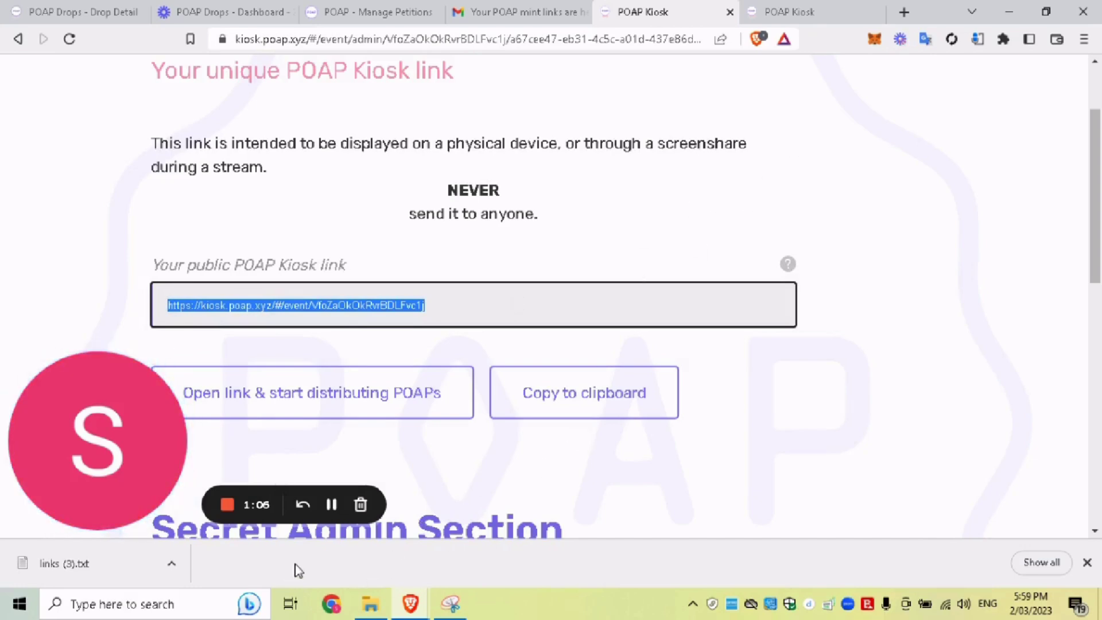
pyautogui.hotkey('ctrl', 'a')
pyautogui.tripleClick(433, 309)
pyautogui.click(433, 309)
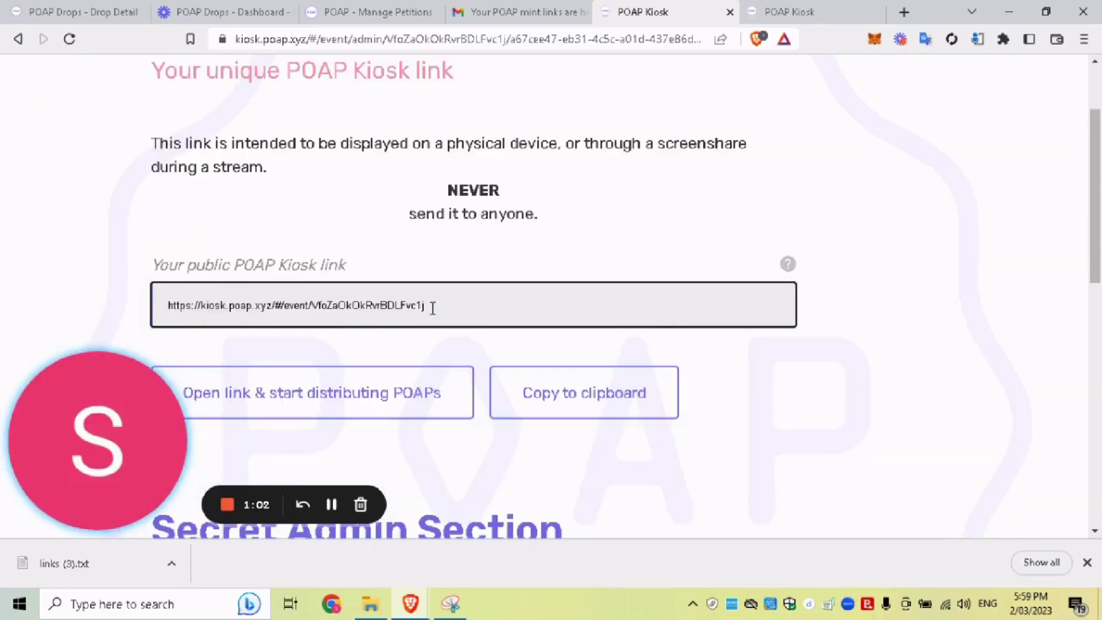
pyautogui.moveTo(431, 305); pyautogui.dragTo(142, 296)
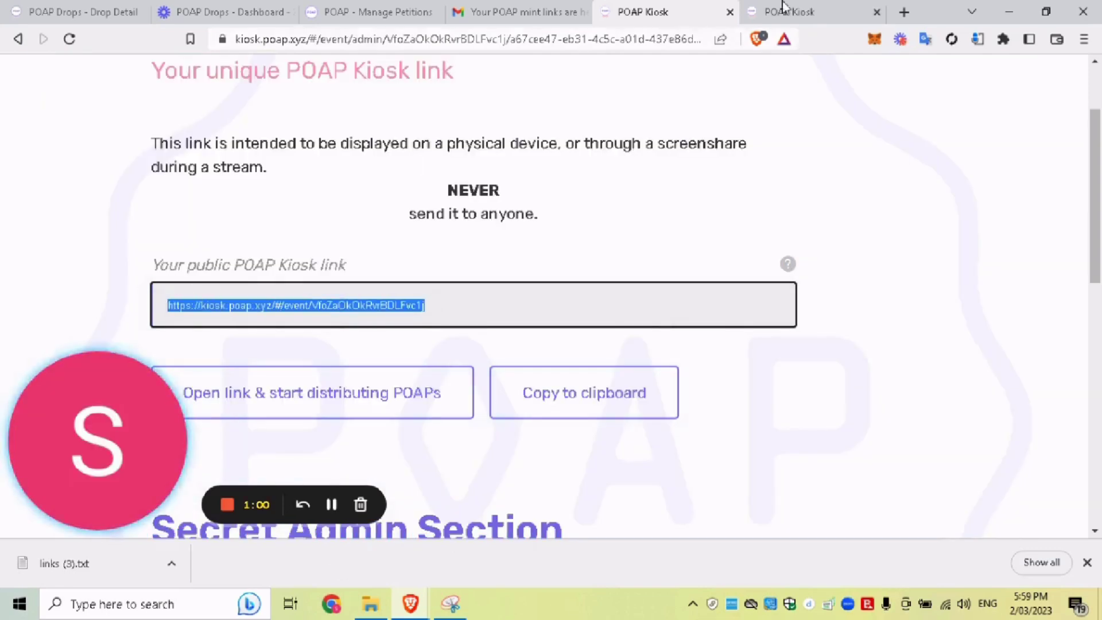
pyautogui.click(834, 8)
# - Open the copied kiosk link to show the test DO NOT APPROVE QR page (0 of 10 collected)
pyautogui.click(571, 41)
pyautogui.hotkey('ctrl', 'v')
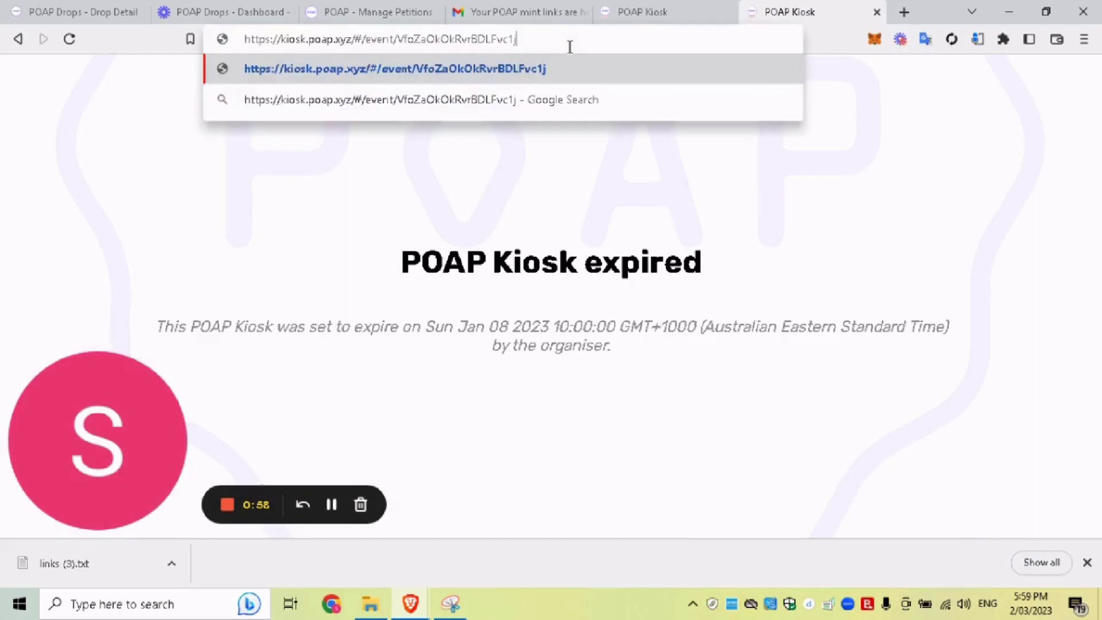
pyautogui.press('Return')
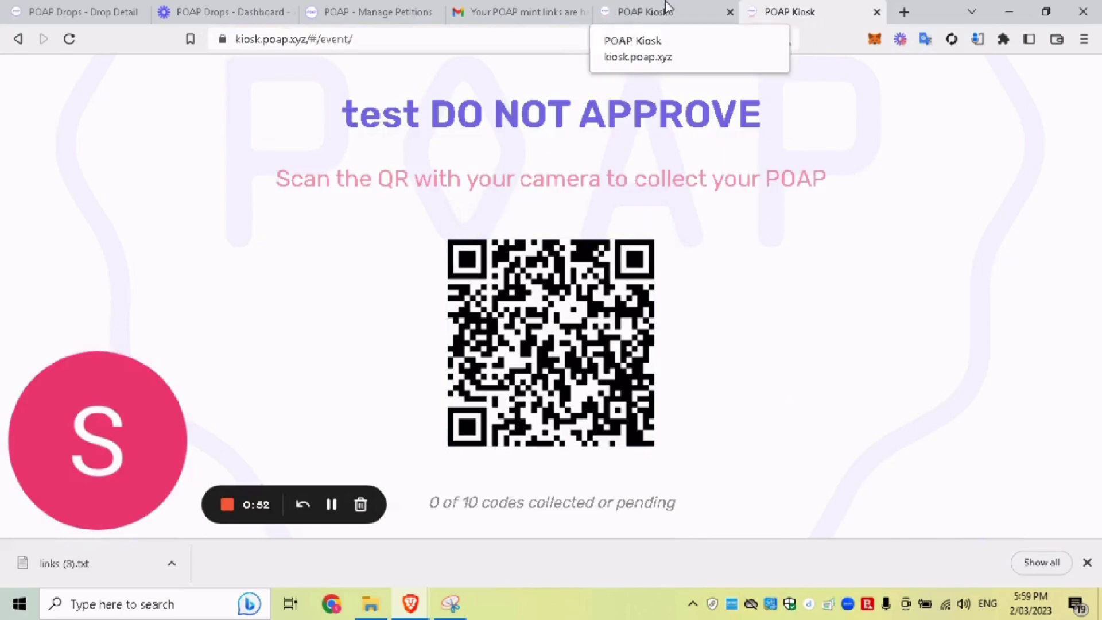
pyautogui.click(505, 6)
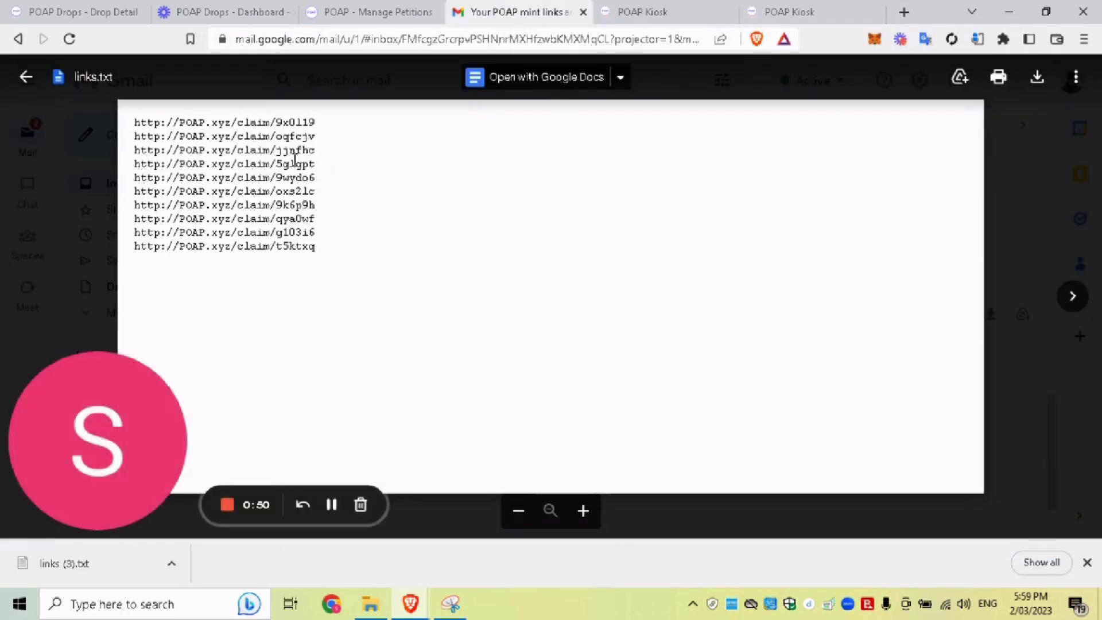
# - Point out the fourth claim link in the links.txt preview, then return to the kiosk page
pyautogui.moveTo(277, 163); pyautogui.dragTo(303, 166)
pyautogui.click(416, 261)
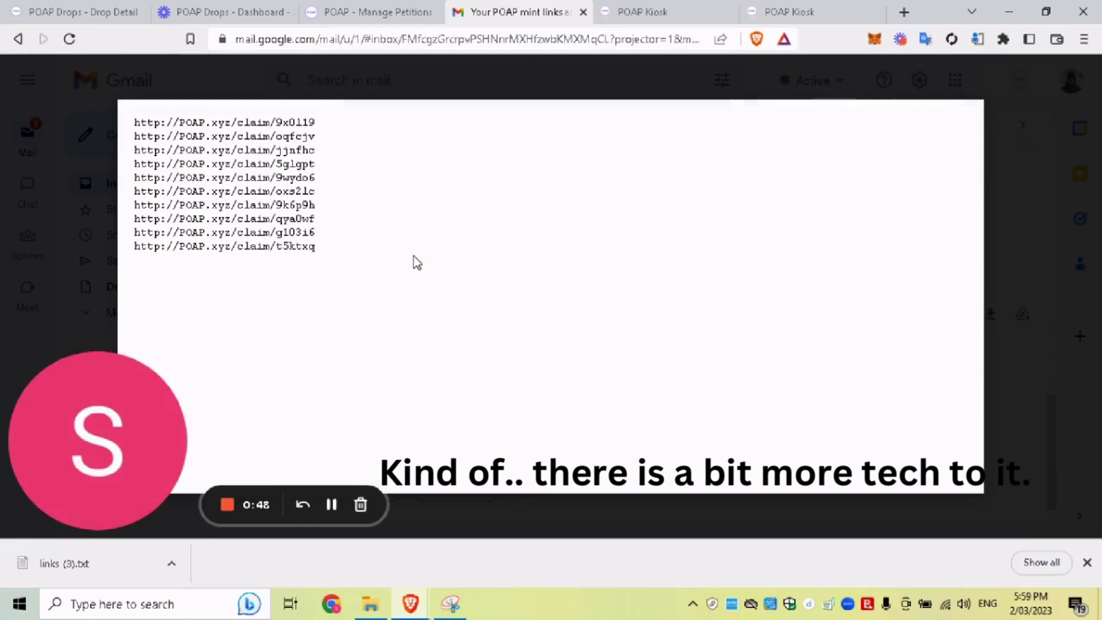
pyautogui.click(825, 8)
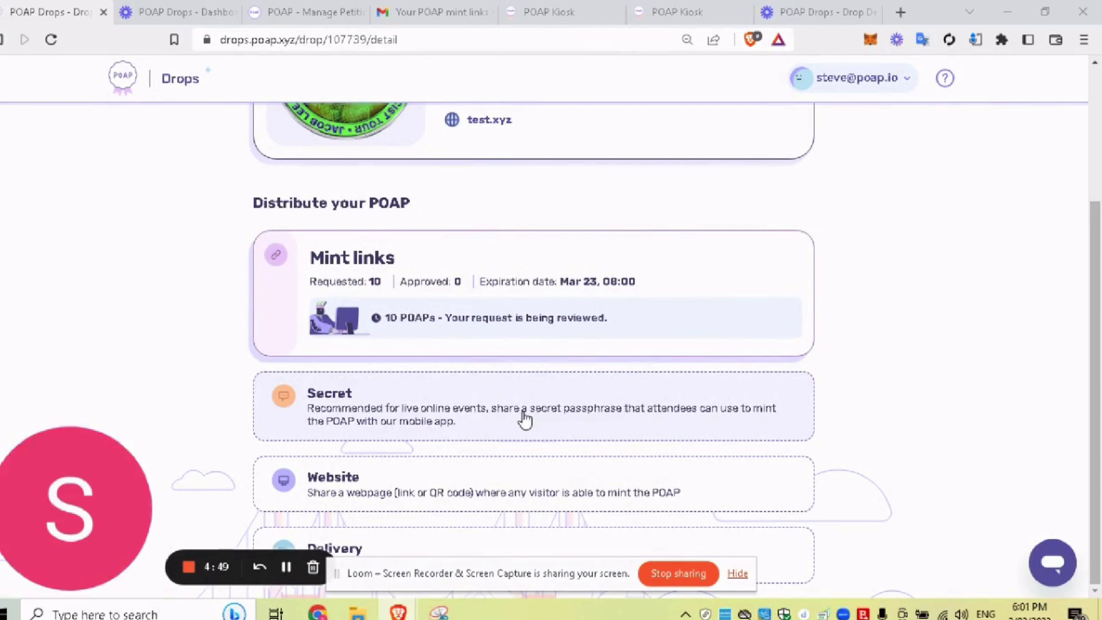
# - Start a Secret request for the test drop from its Secret card
pyautogui.click(525, 421)
# - Try editing the secret word, then undo to restore choose-field-light
pyautogui.click(846, 405)
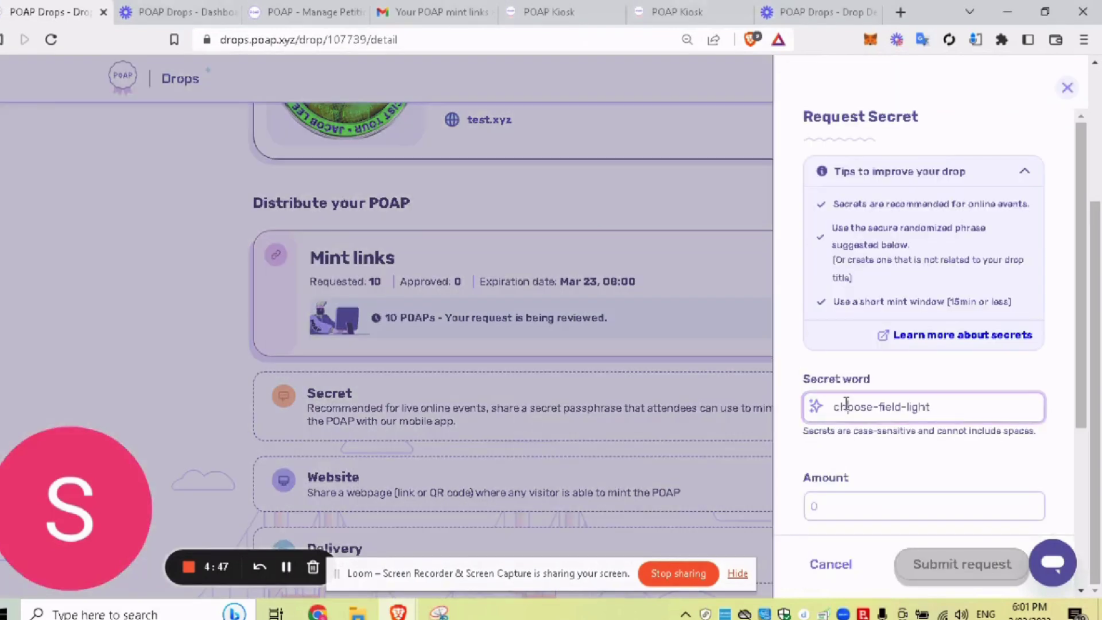
pyautogui.scroll(-1, 892, 419)
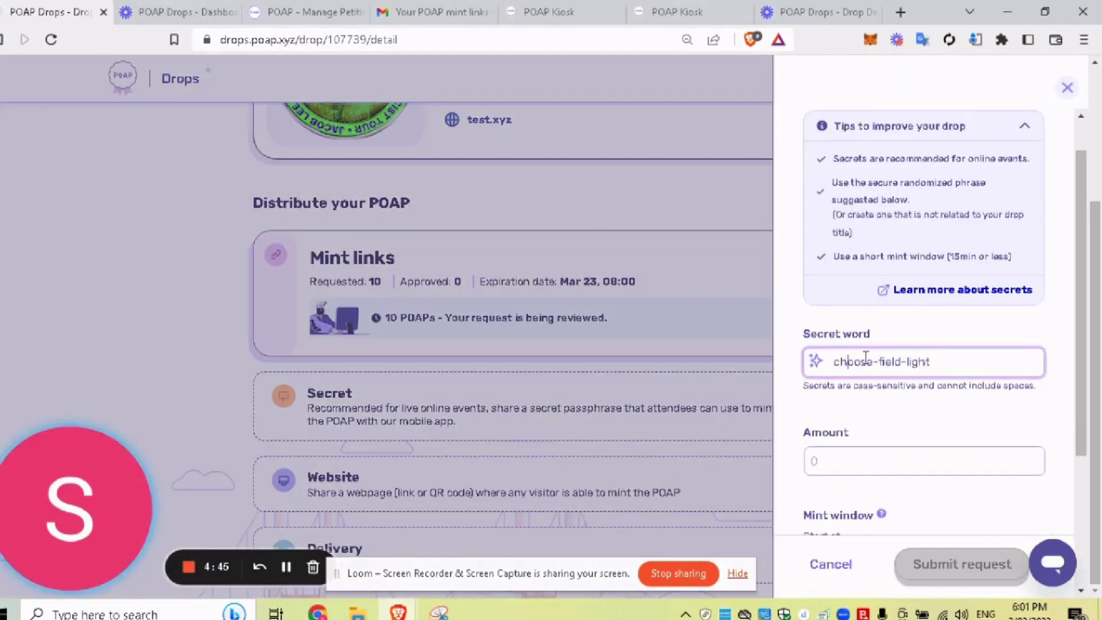
pyautogui.scroll(-1, 866, 356)
pyautogui.click(930, 343)
pyautogui.click(923, 305)
pyautogui.moveTo(930, 306); pyautogui.dragTo(832, 307)
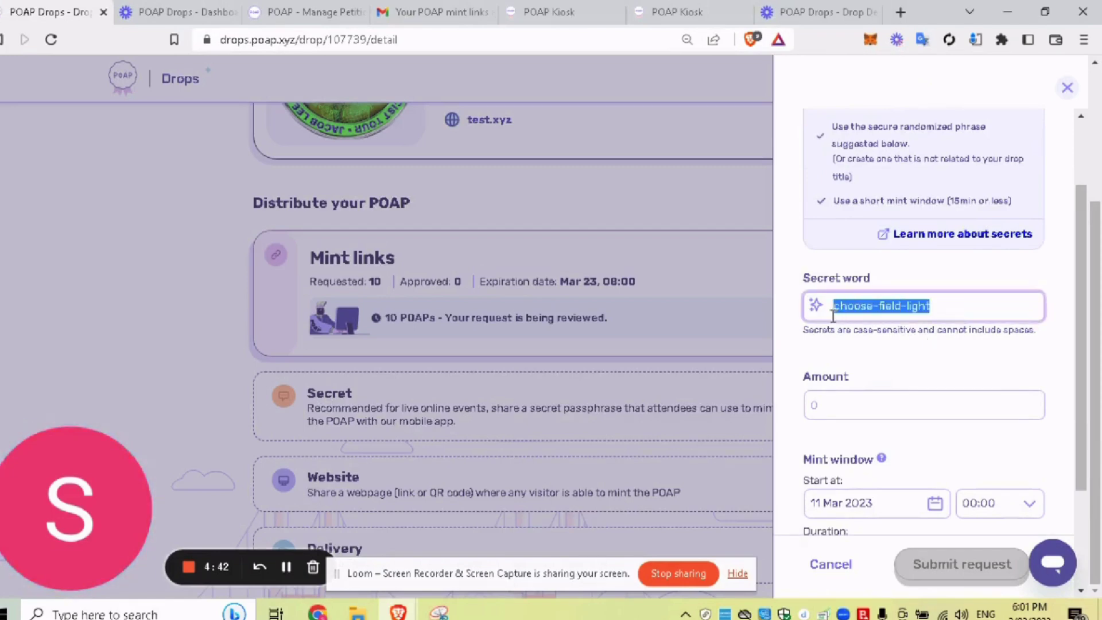
pyautogui.click(869, 349)
pyautogui.moveTo(931, 306); pyautogui.dragTo(830, 306)
pyautogui.click(878, 350)
pyautogui.moveTo(952, 300); pyautogui.dragTo(854, 333)
pyautogui.click(854, 333)
pyautogui.moveTo(949, 299); pyautogui.dragTo(846, 302)
pyautogui.write('dsdds')
pyautogui.hotkey('ctrl', 'a')
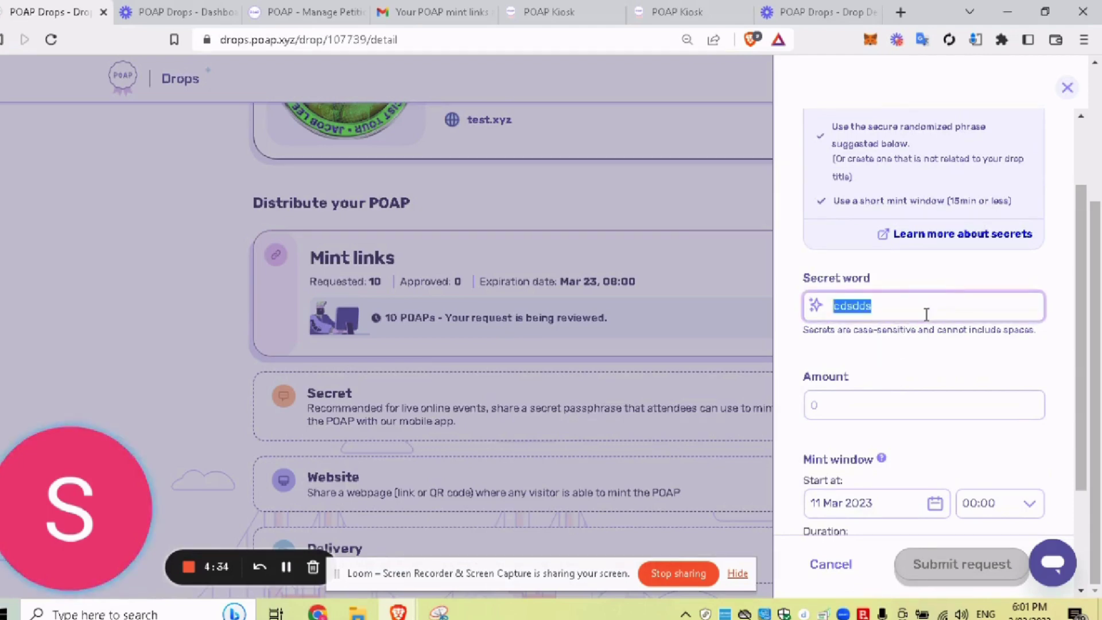
pyautogui.hotkey('ctrl', 'z')
pyautogui.click(906, 357)
# - Set the secret's POAP amount to 20
pyautogui.scroll(-2, 910, 358)
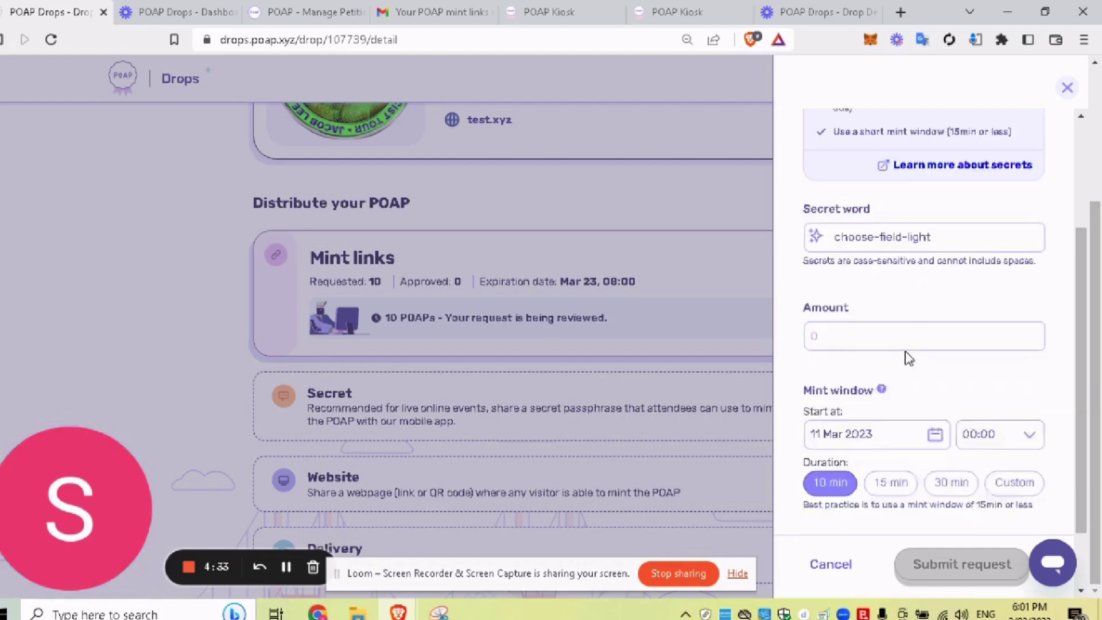
pyautogui.click(873, 333)
pyautogui.write('20')
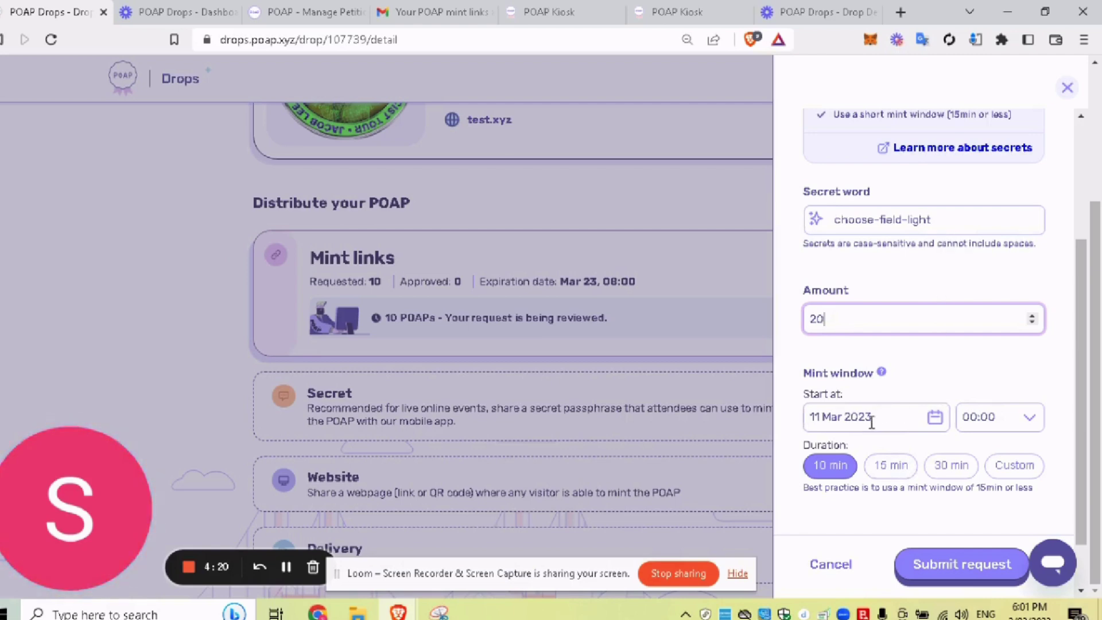
pyautogui.scroll(-1, 918, 394)
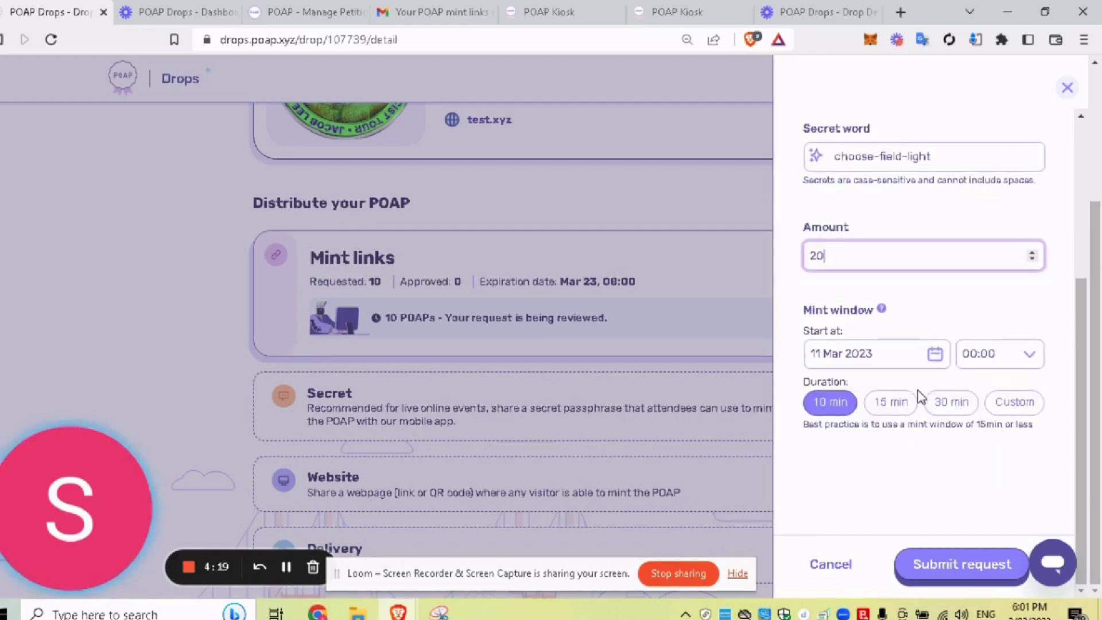
# - Start the mint window on 10 Mar 2023 at 13:00, keeping the 10-minute duration
pyautogui.click(900, 352)
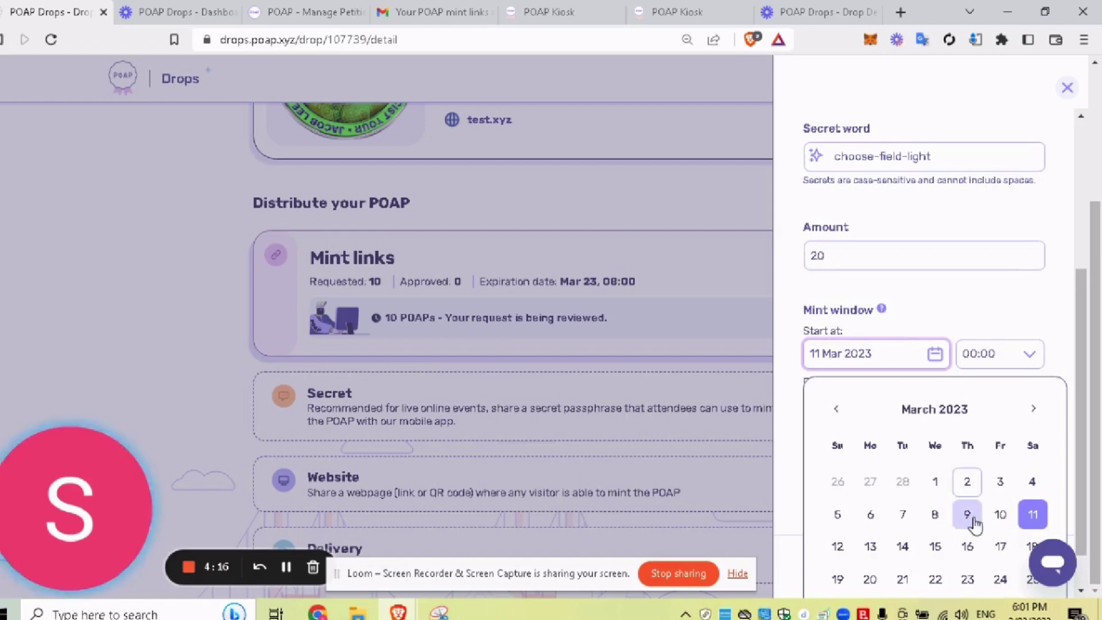
pyautogui.scroll(2, 763, 439)
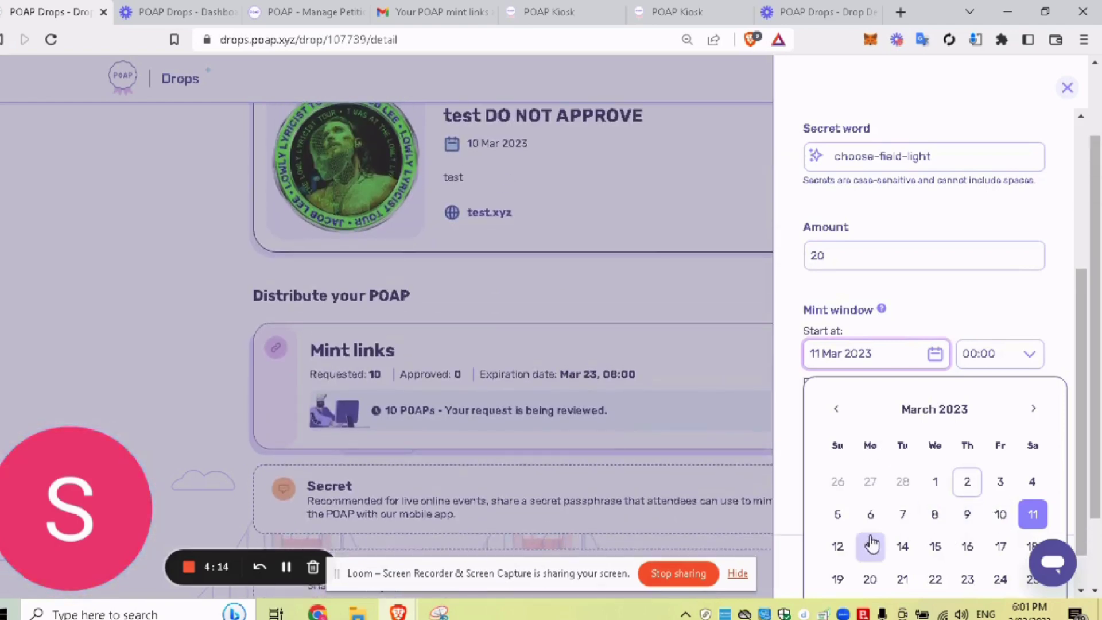
pyautogui.click(1029, 520)
pyautogui.click(988, 354)
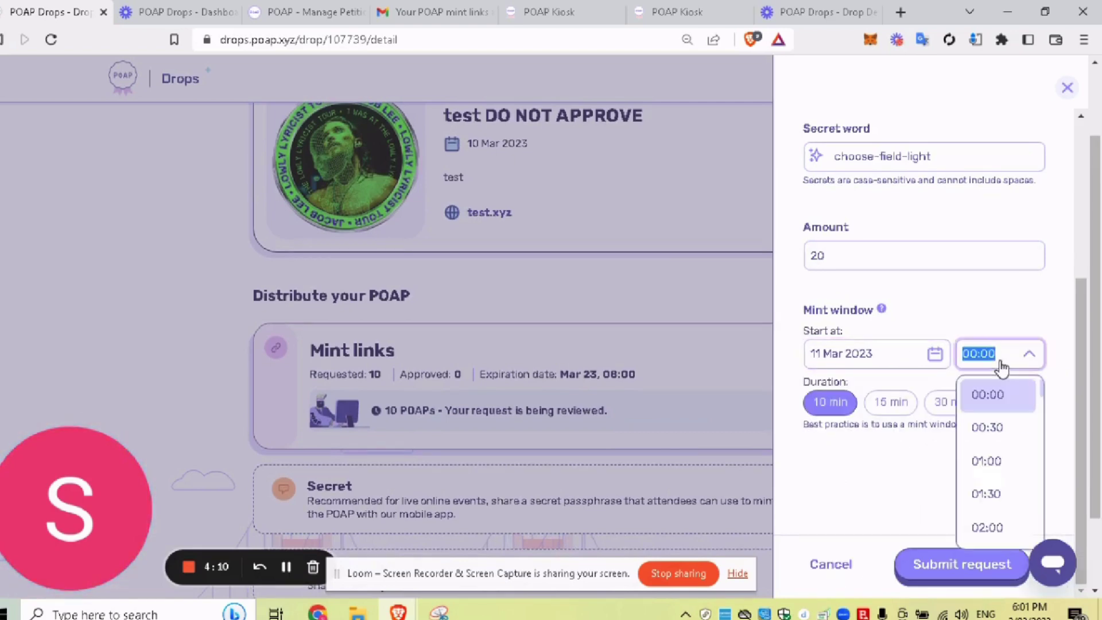
pyautogui.scroll(-14, 1016, 477)
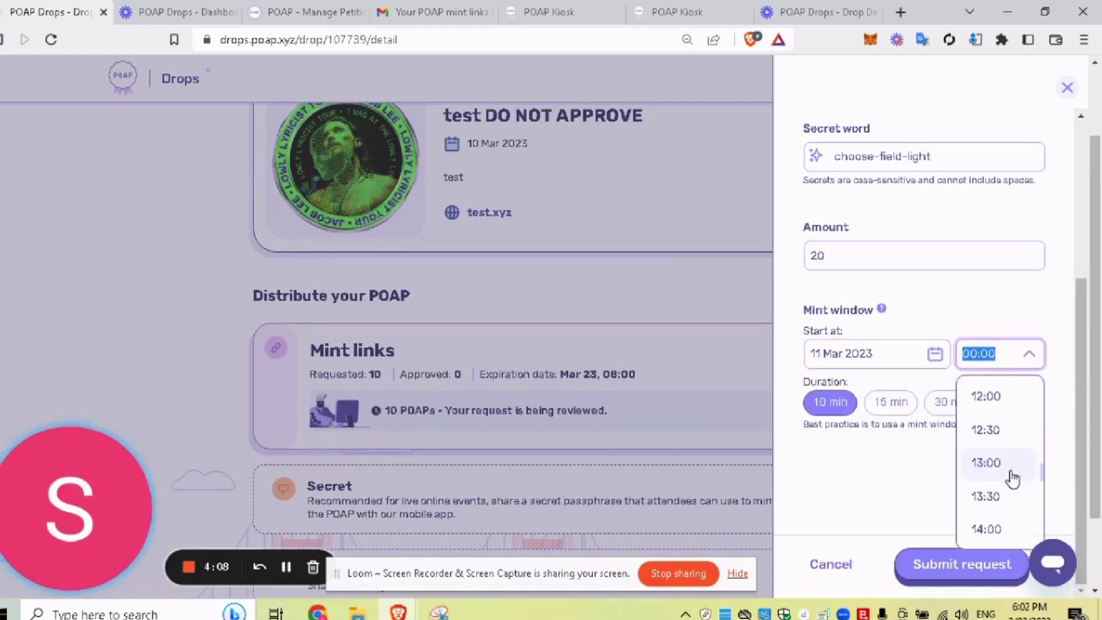
pyautogui.click(991, 466)
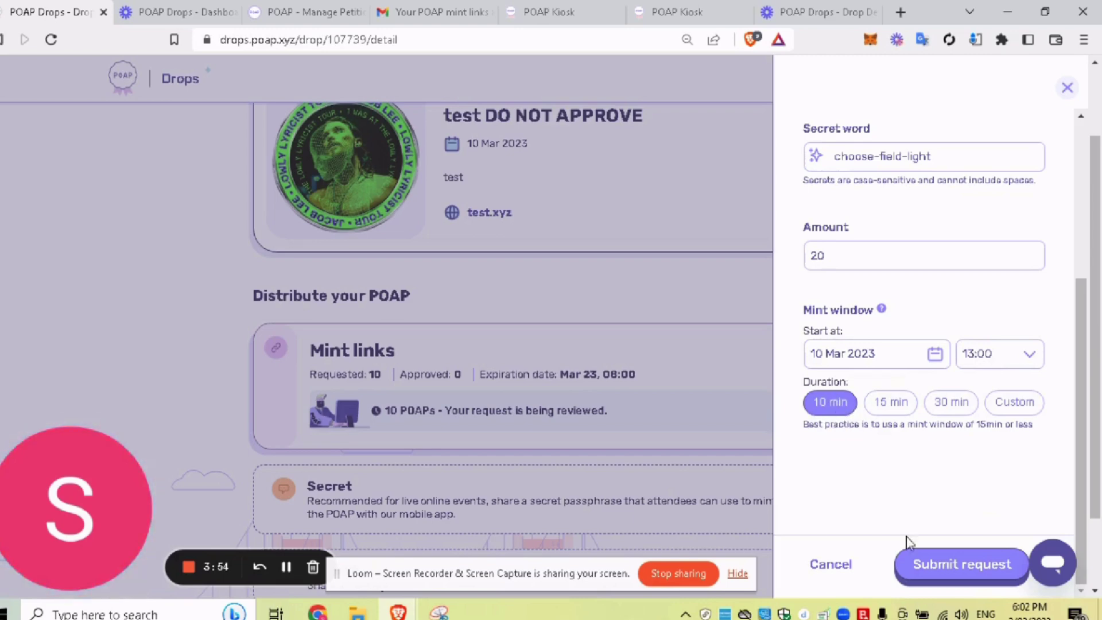
pyautogui.click(951, 572)
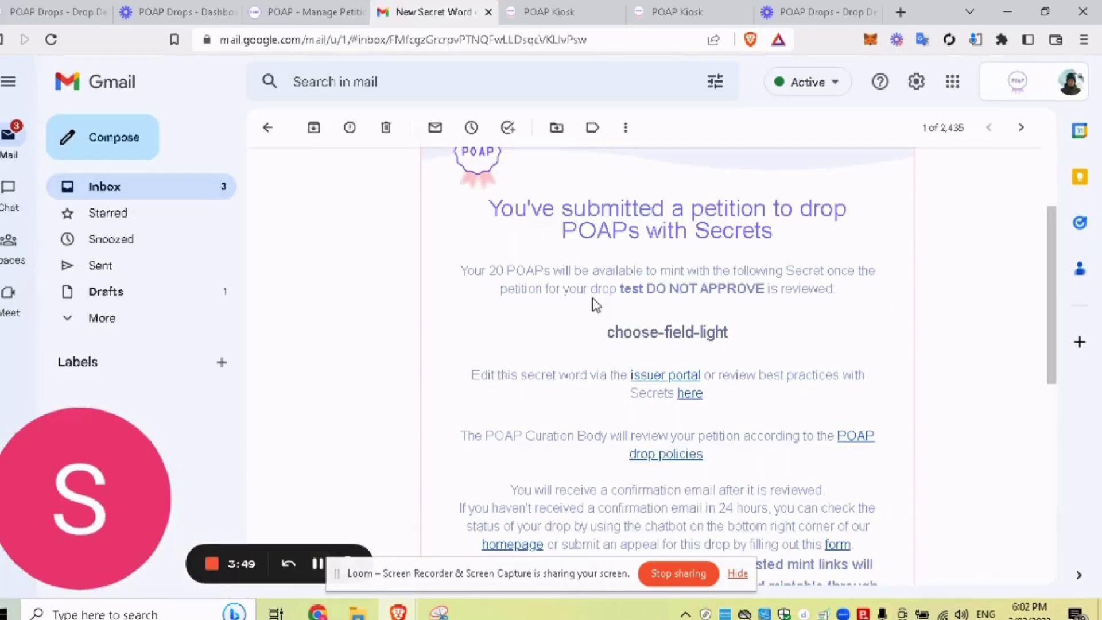
pyautogui.scroll(1, 596, 304)
pyautogui.scroll(-1, 595, 305)
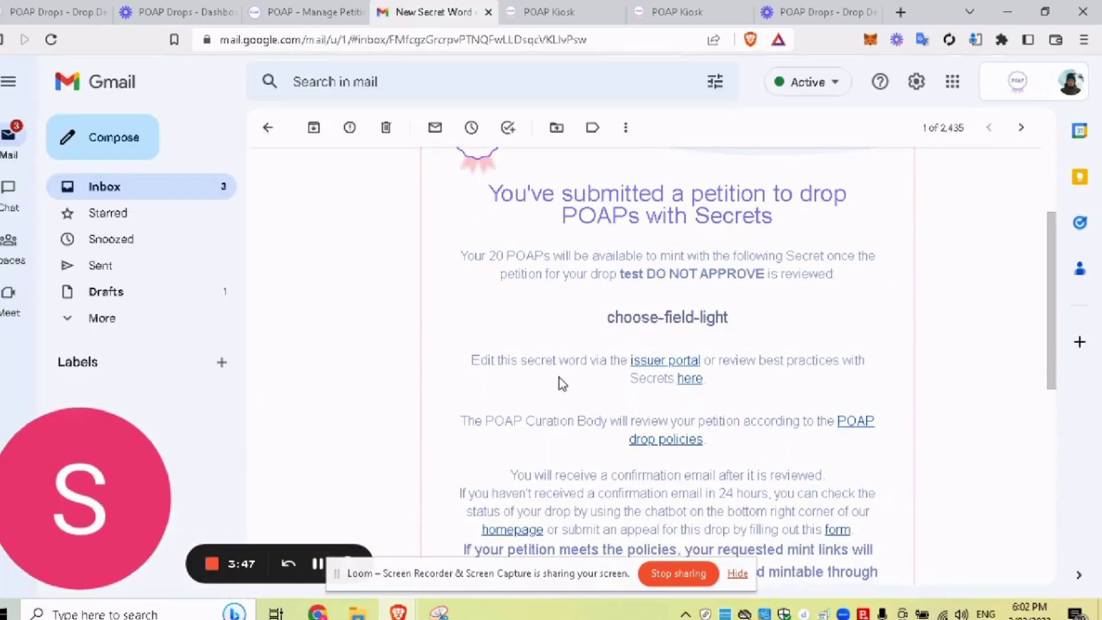
pyautogui.moveTo(615, 319); pyautogui.dragTo(724, 318)
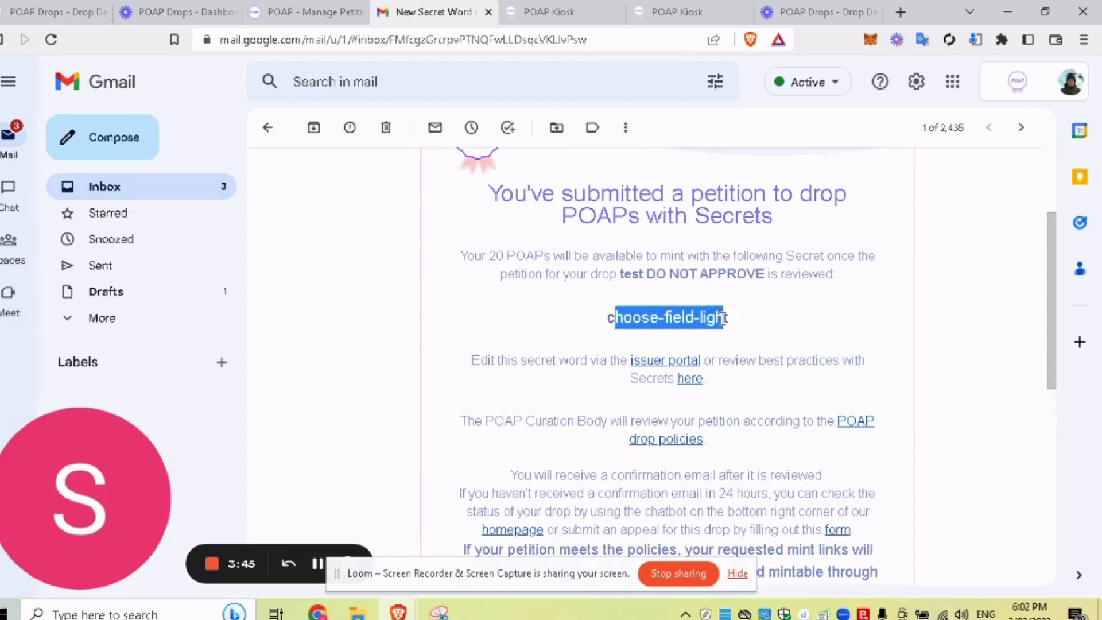
pyautogui.click(724, 318)
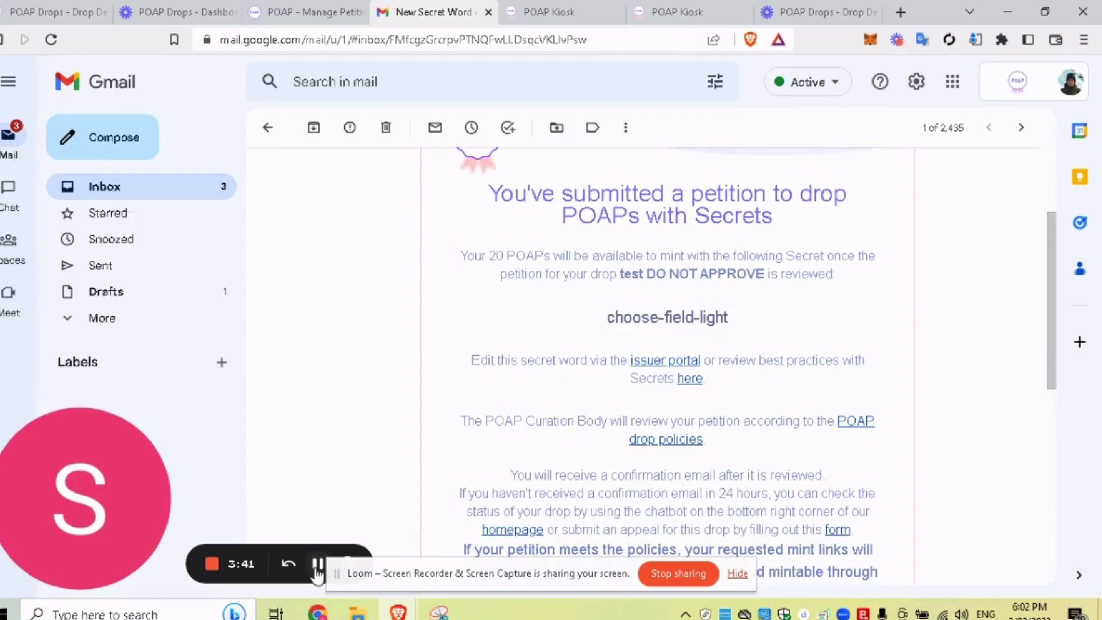
pyautogui.hotkey('ctrl', '1')
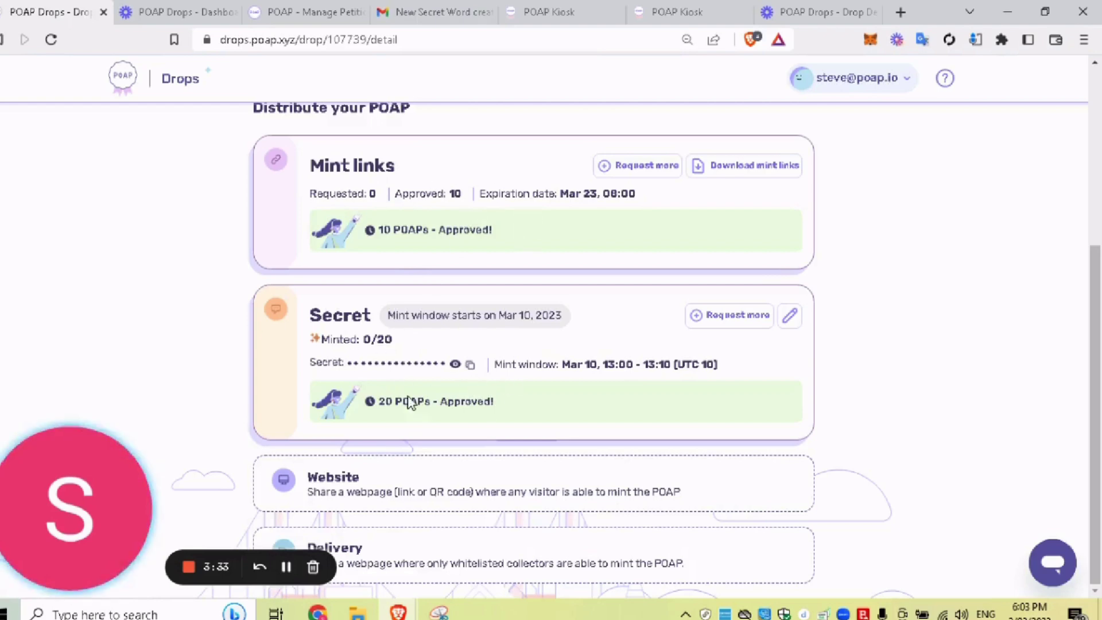
pyautogui.click(455, 364)
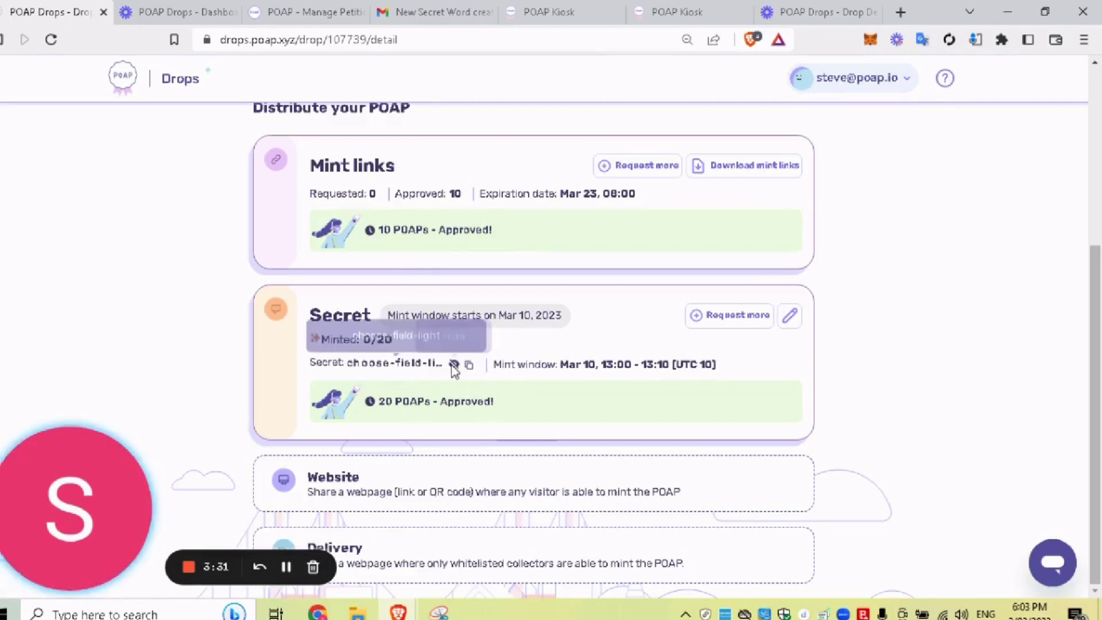
pyautogui.click(456, 365)
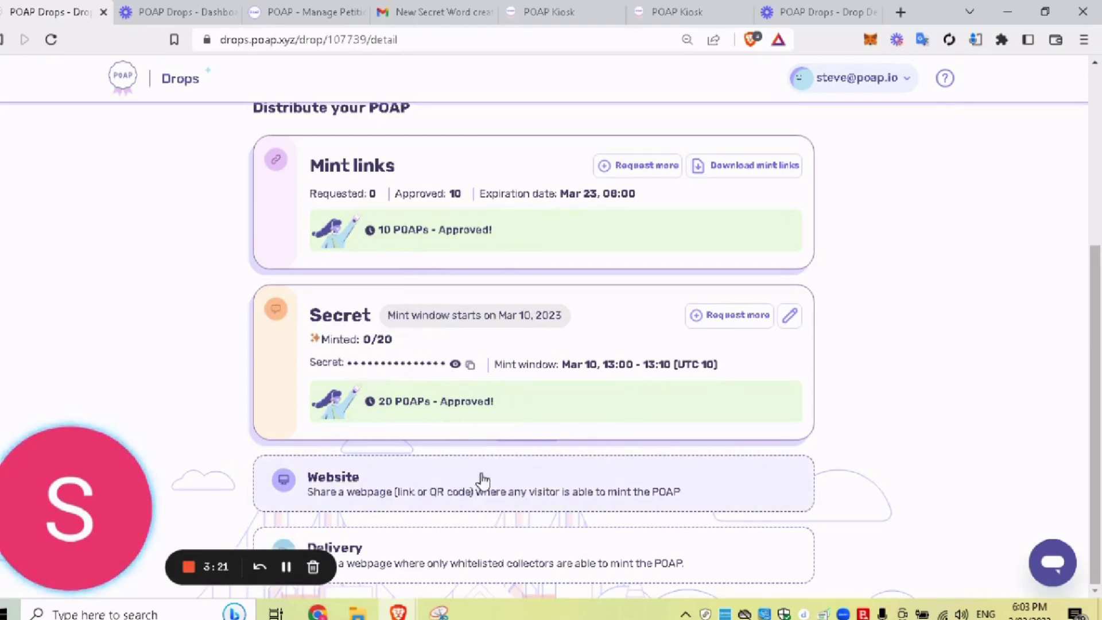
pyautogui.click(447, 491)
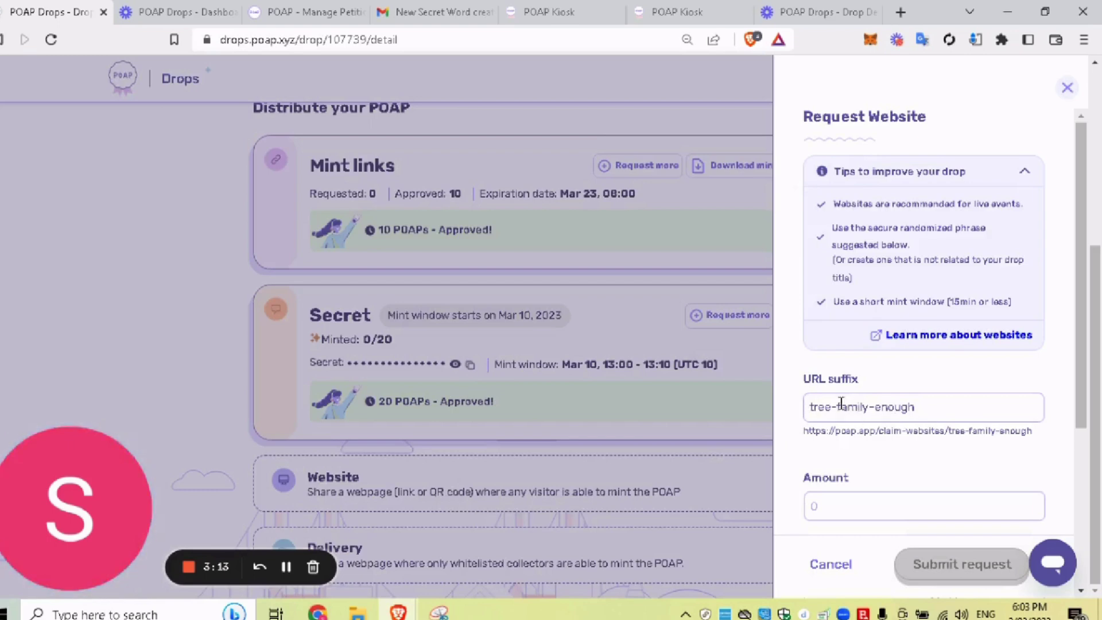
pyautogui.scroll(-3, 863, 505)
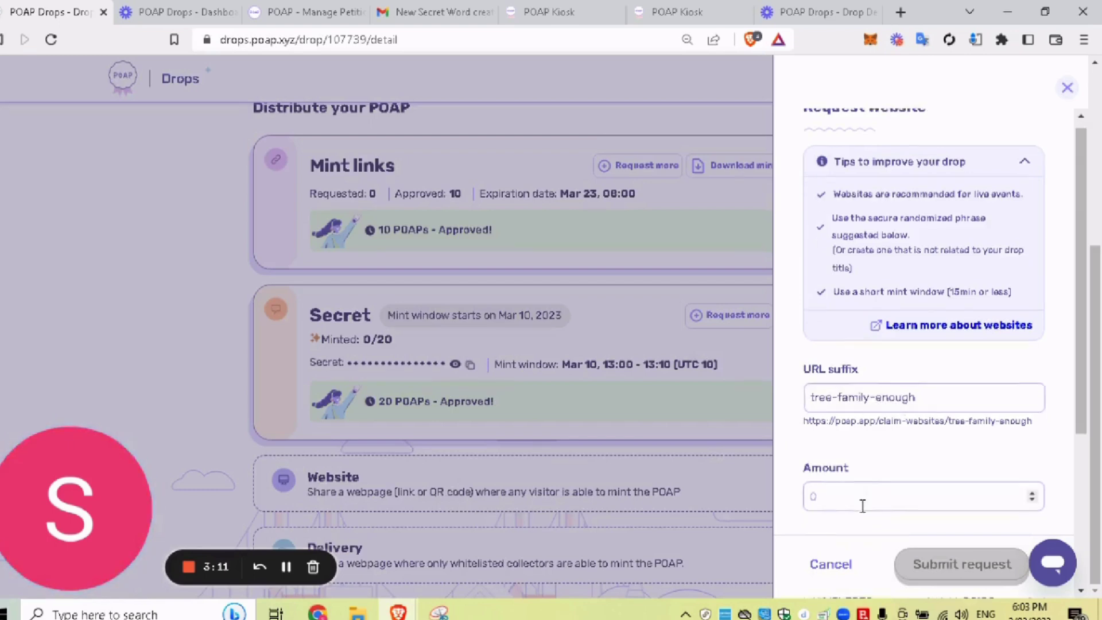
pyautogui.scroll(-2, 863, 511)
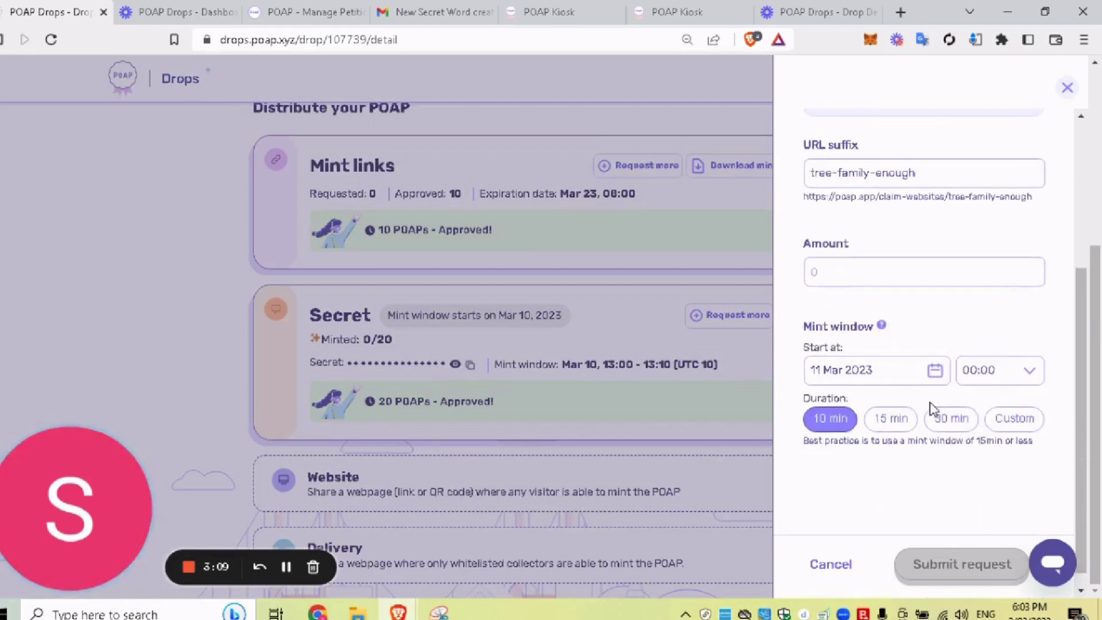
pyautogui.click(1066, 89)
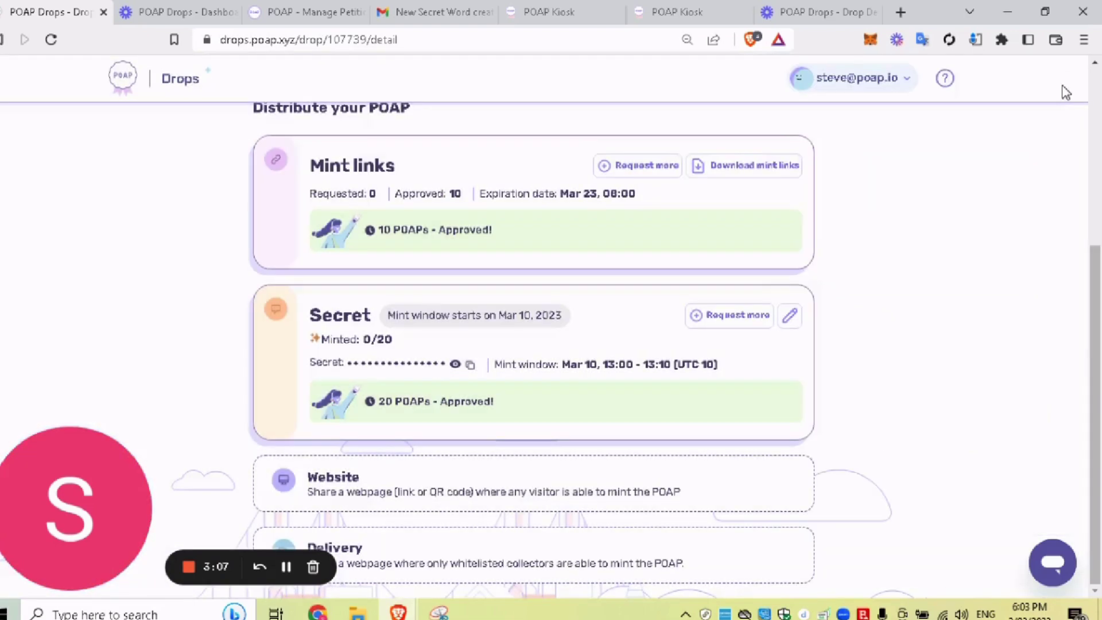
pyautogui.click(598, 548)
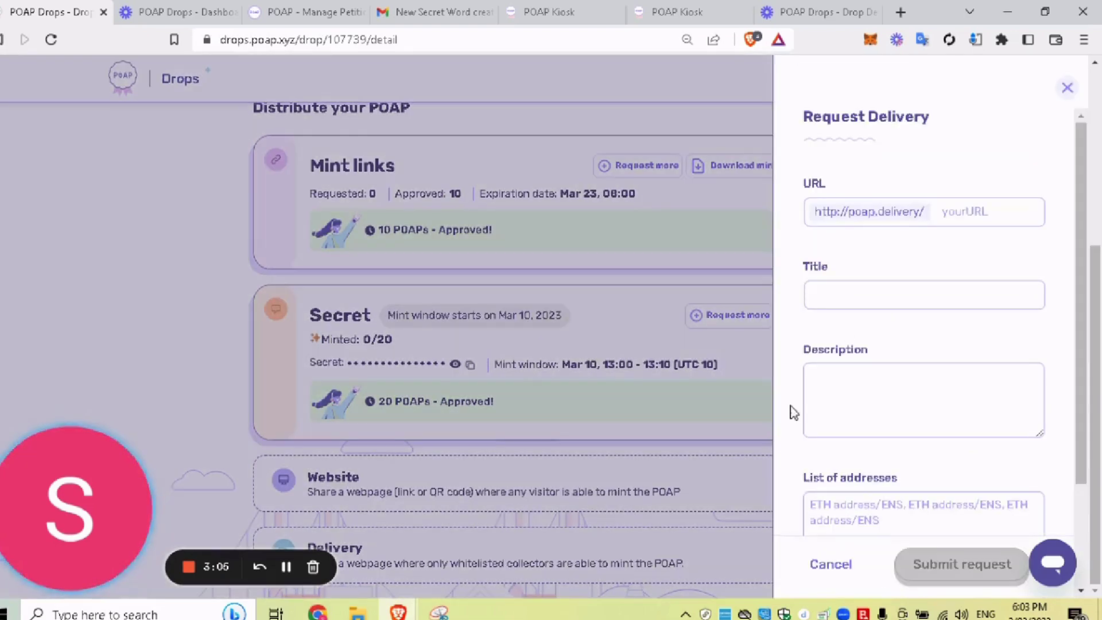
pyautogui.scroll(3, 819, 296)
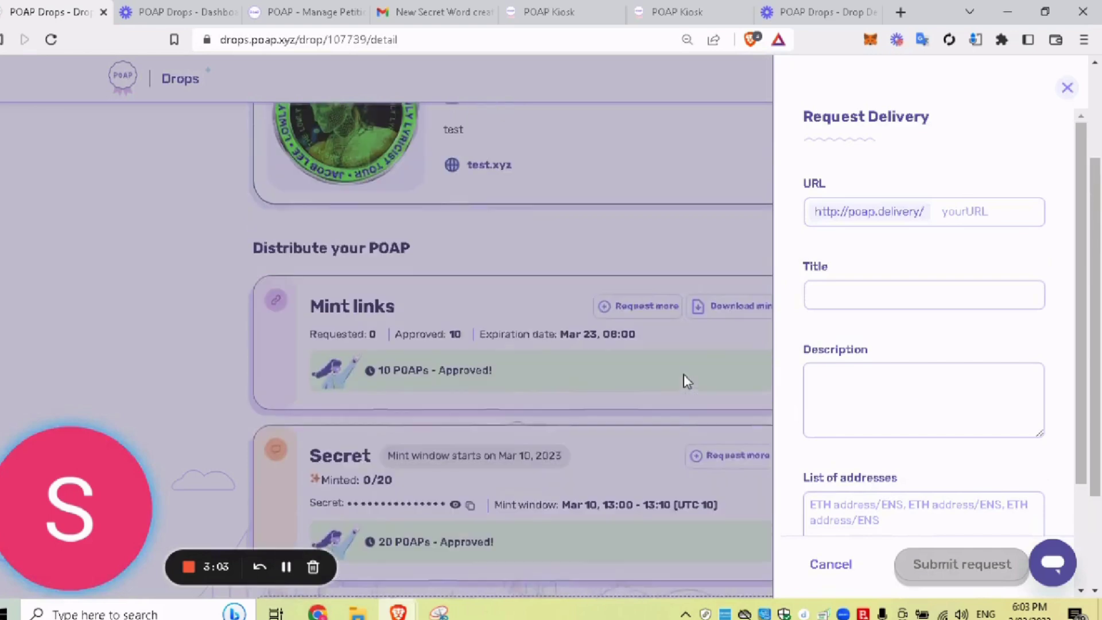
pyautogui.scroll(-3, 691, 457)
pyautogui.scroll(-3, 863, 462)
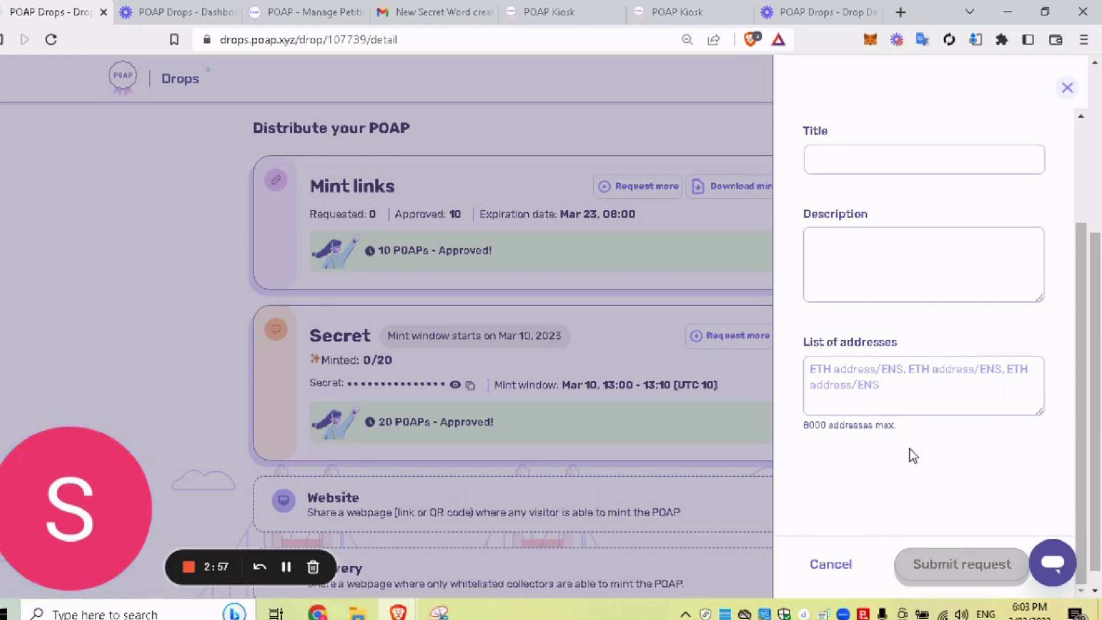
pyautogui.scroll(3, 886, 414)
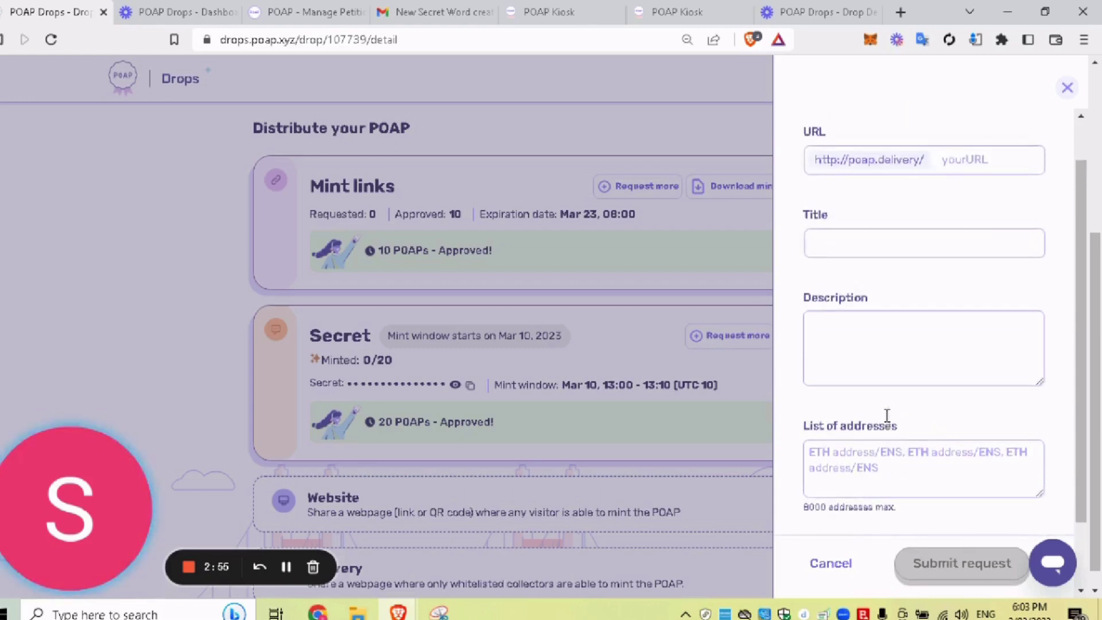
pyautogui.click(964, 211)
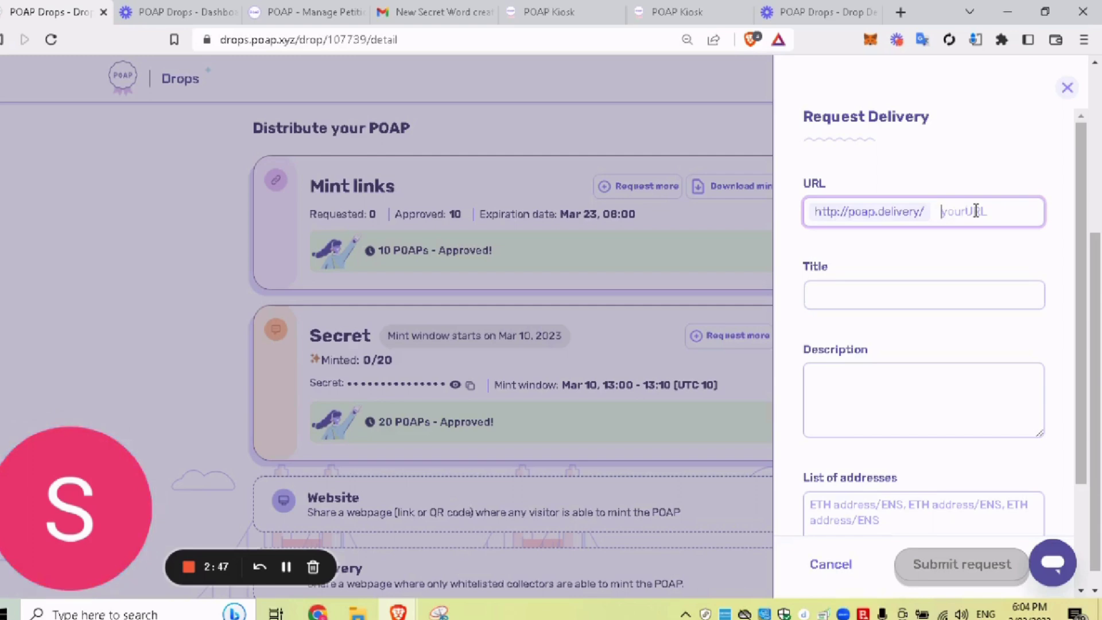
pyautogui.click(1067, 87)
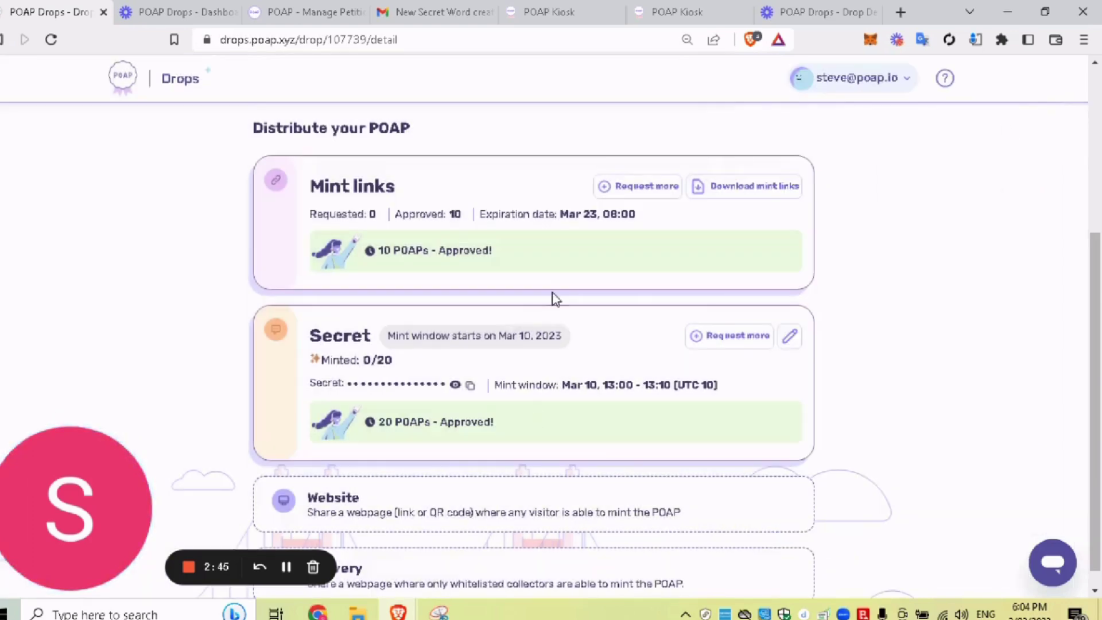
pyautogui.scroll(2, 576, 255)
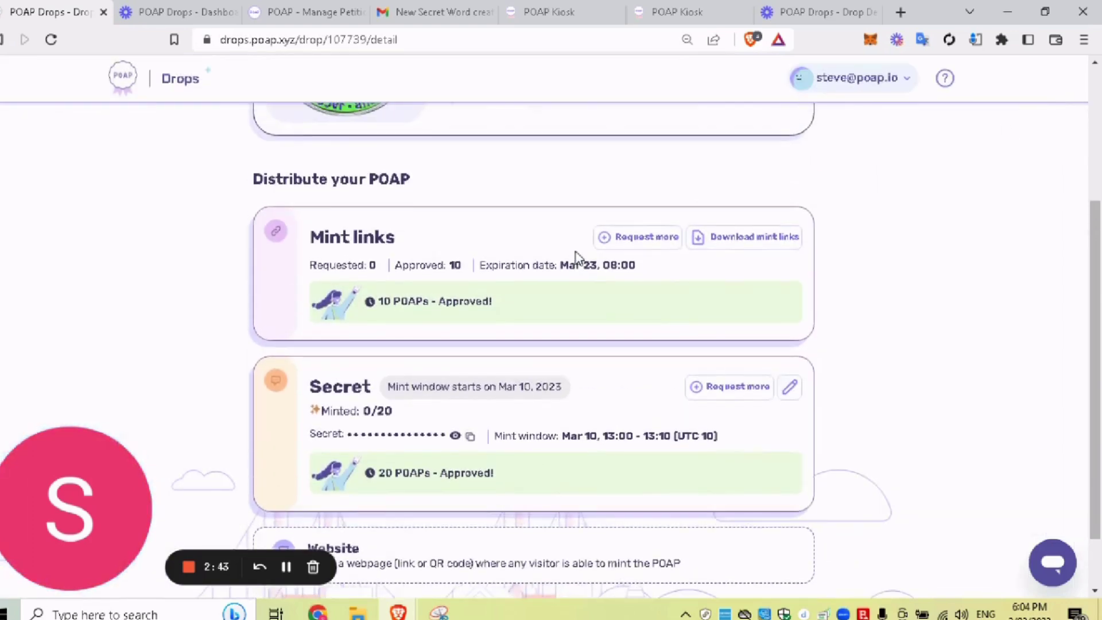
pyautogui.scroll(1, 576, 253)
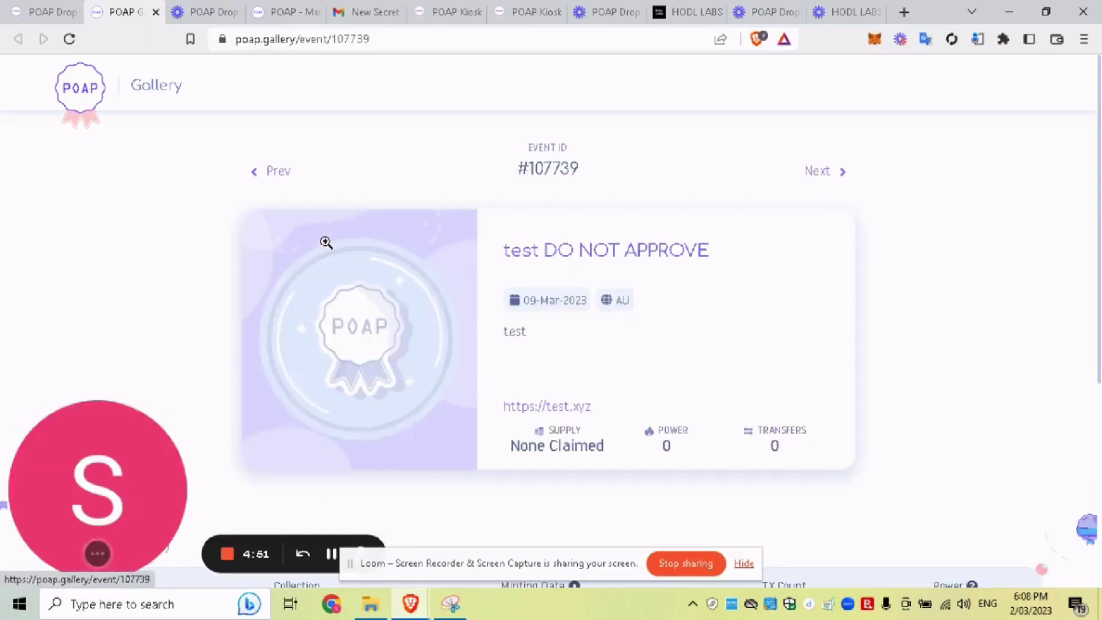
# - Scroll through the test DO NOT APPROVE Gallery event page showing None Claimed
pyautogui.scroll(-1, 529, 338)
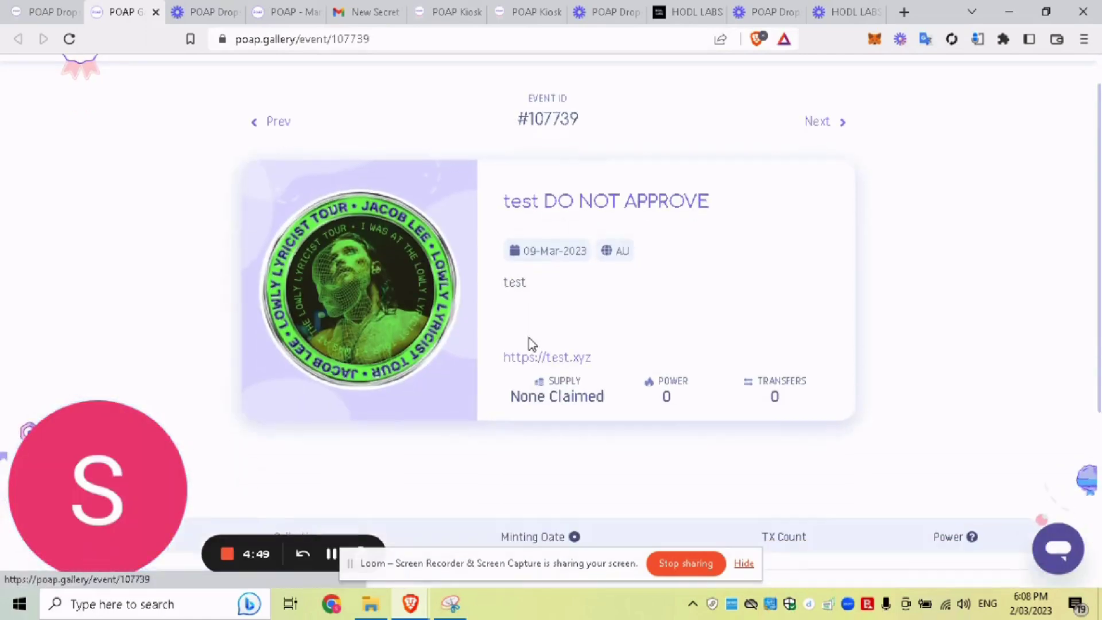
pyautogui.scroll(-4, 505, 373)
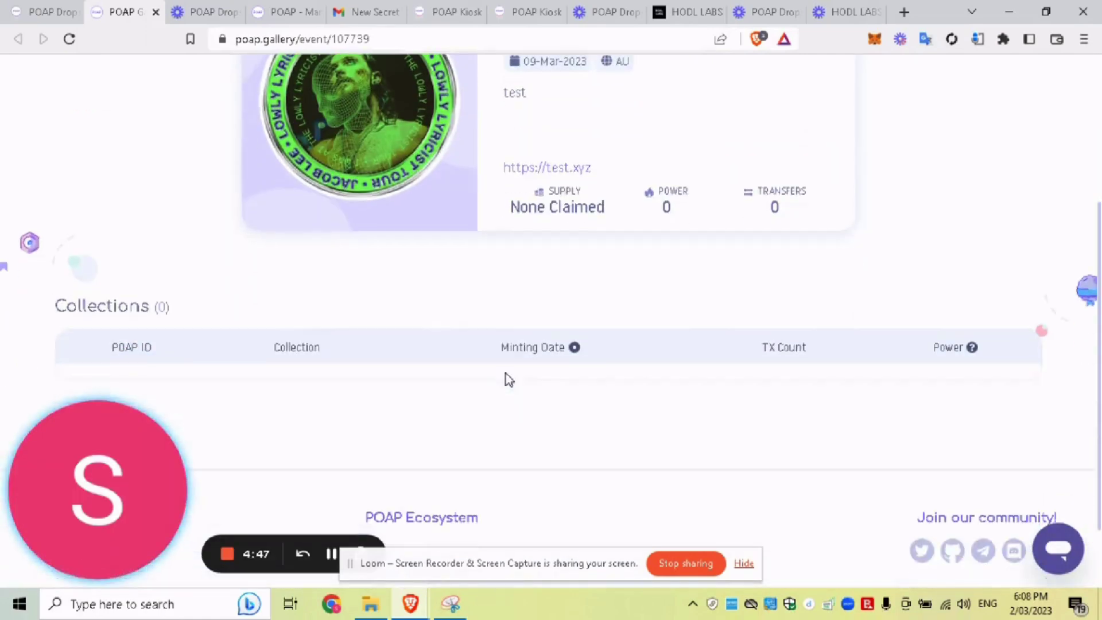
pyautogui.scroll(3, 499, 345)
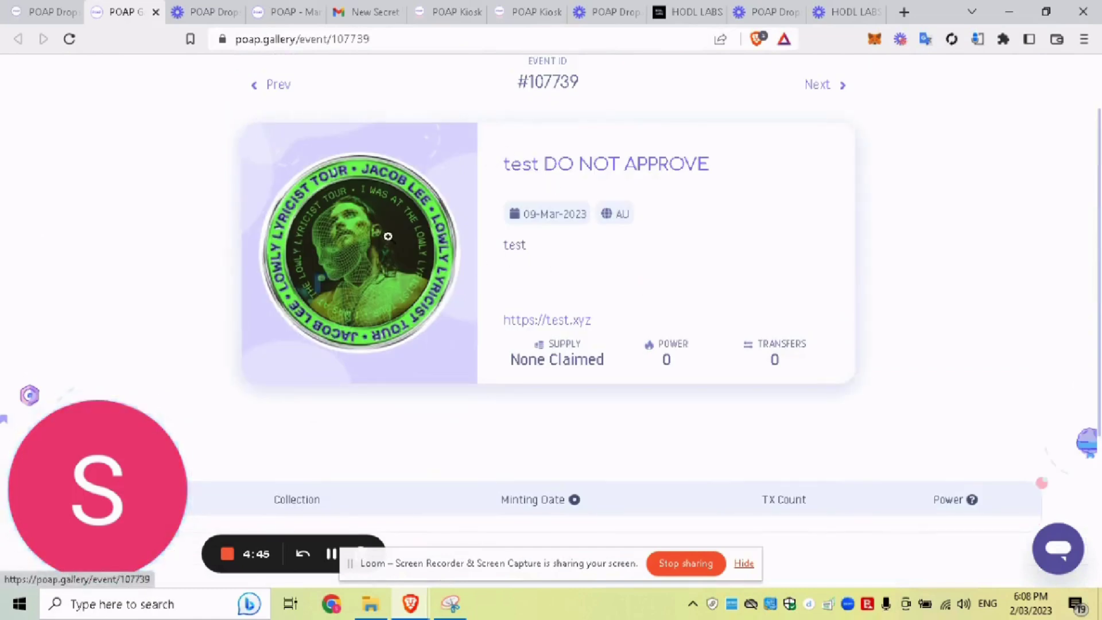
pyautogui.scroll(-3, 376, 245)
pyautogui.scroll(-2, 479, 422)
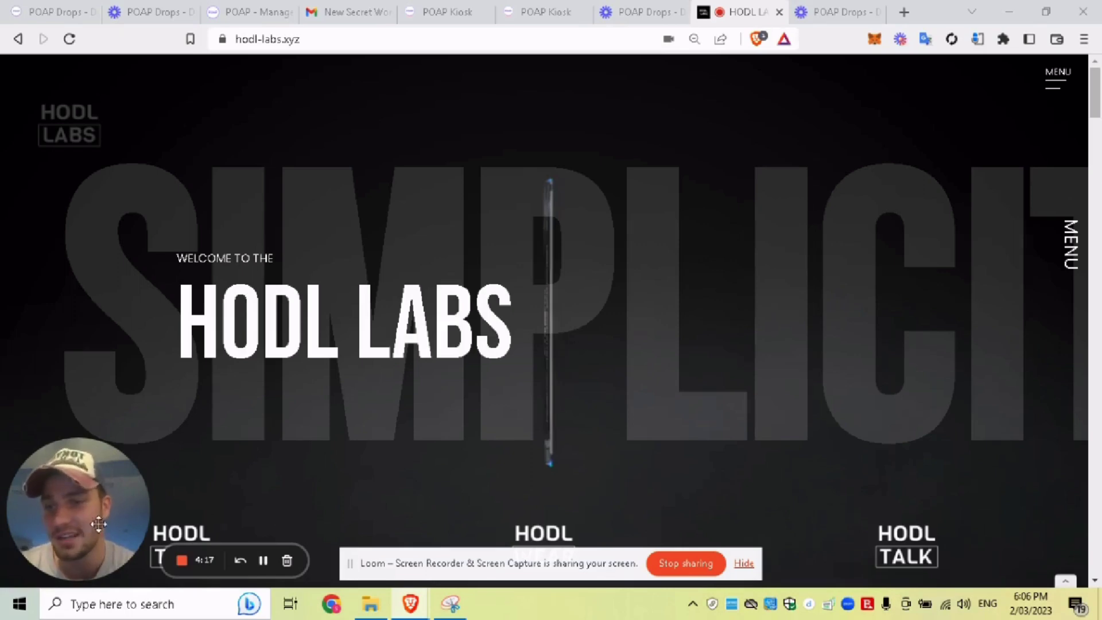
pyautogui.moveTo(99, 525); pyautogui.dragTo(115, 158)
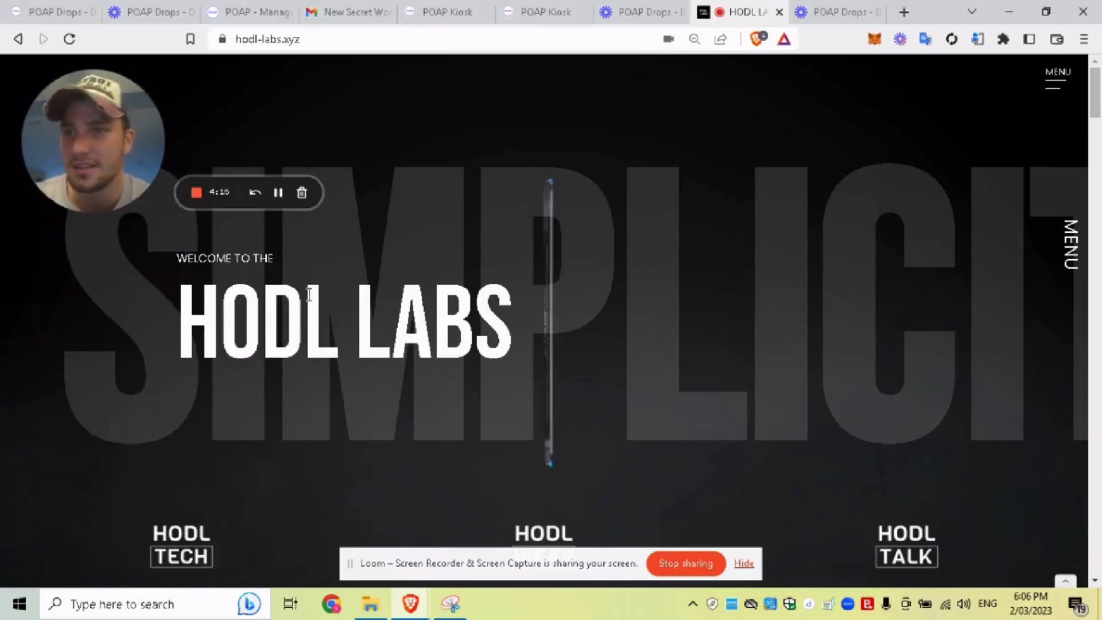